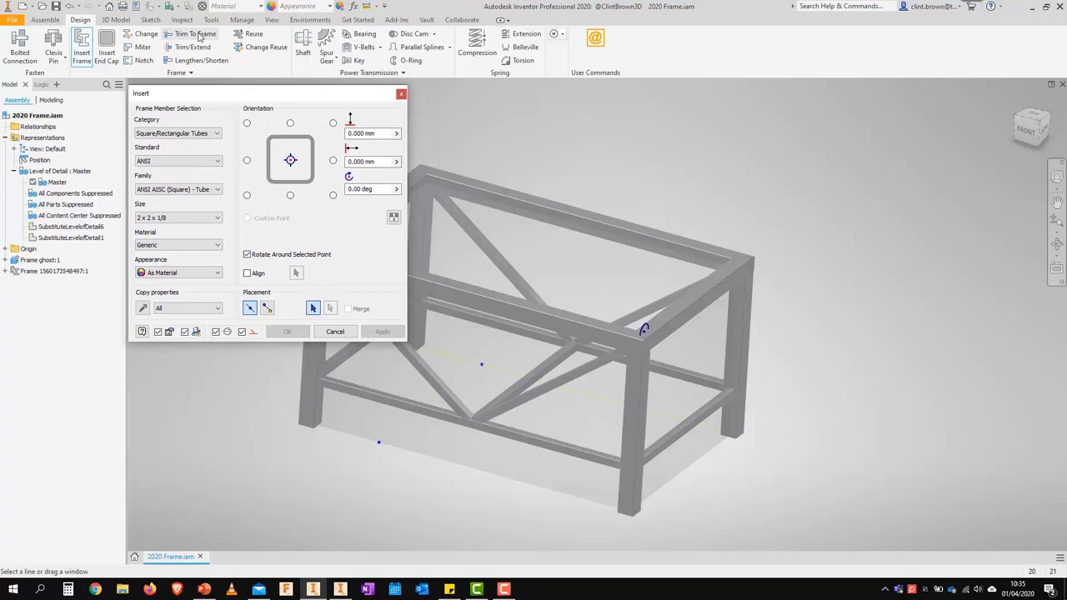
- Switch to Autodesk Inventor 2021 and check the Presets folder path in the application's file options
{"action": "left_click", "coordinate": [343, 590]}
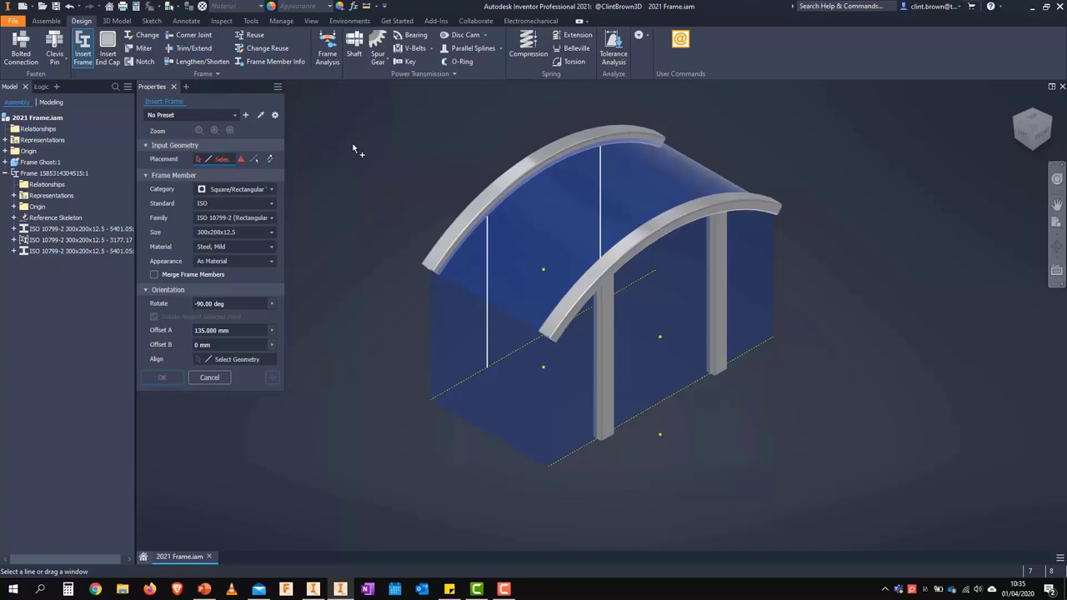
{"action": "left_click", "coordinate": [250, 21]}
{"action": "left_click", "coordinate": [170, 53]}
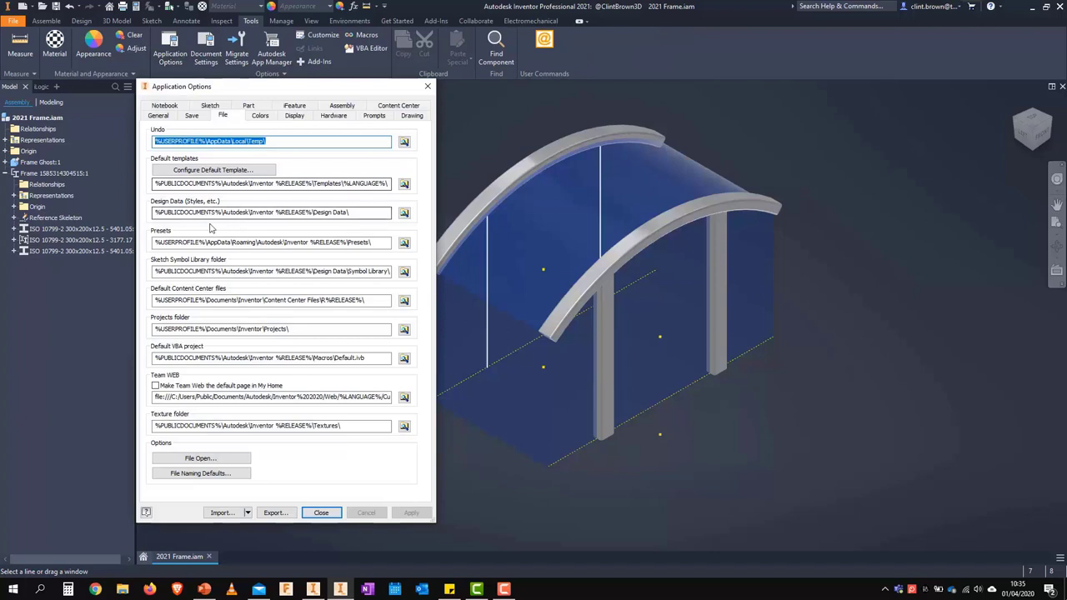
{"action": "left_click", "coordinate": [164, 242]}
{"action": "left_click_drag", "start_coordinate": [164, 242], "coordinate": [384, 240]}
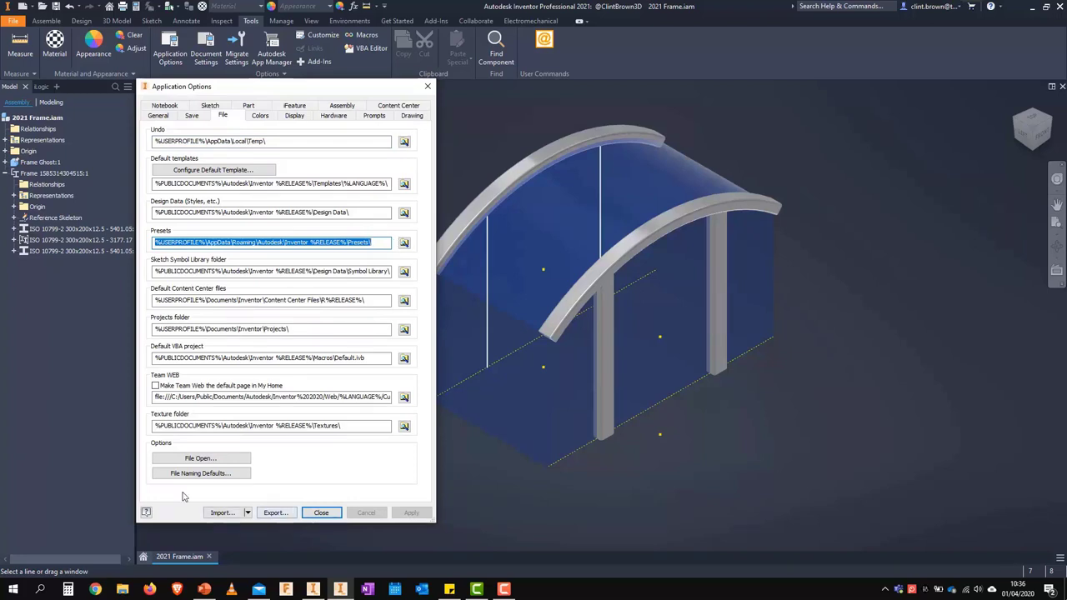
- Open the File Naming Defaults and examine the variables available for the Frame Generator assembly's file name
{"action": "left_click", "coordinate": [200, 473]}
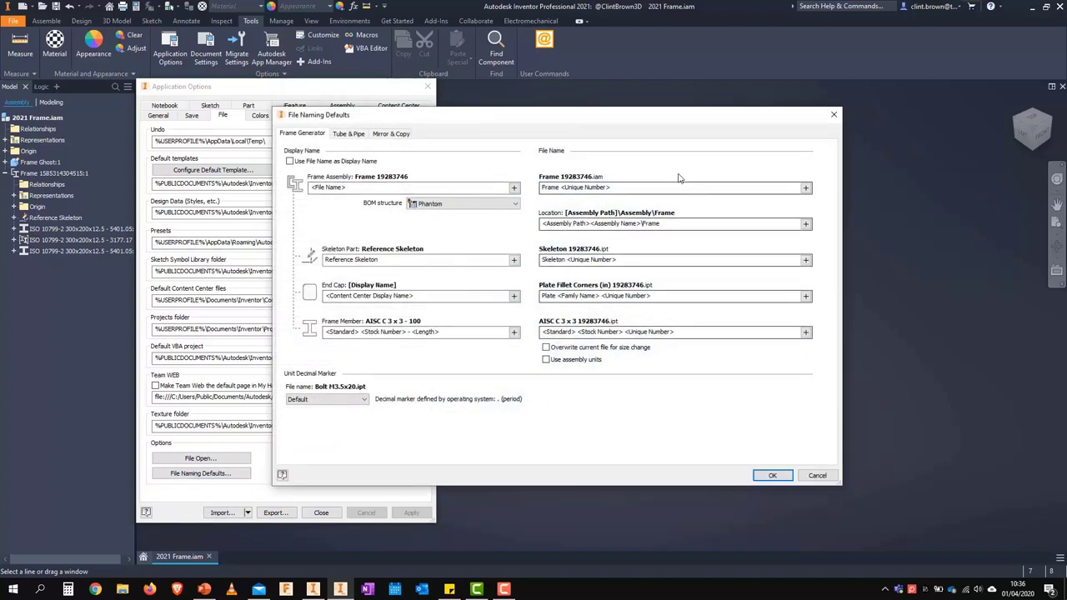
{"action": "left_click", "coordinate": [806, 191]}
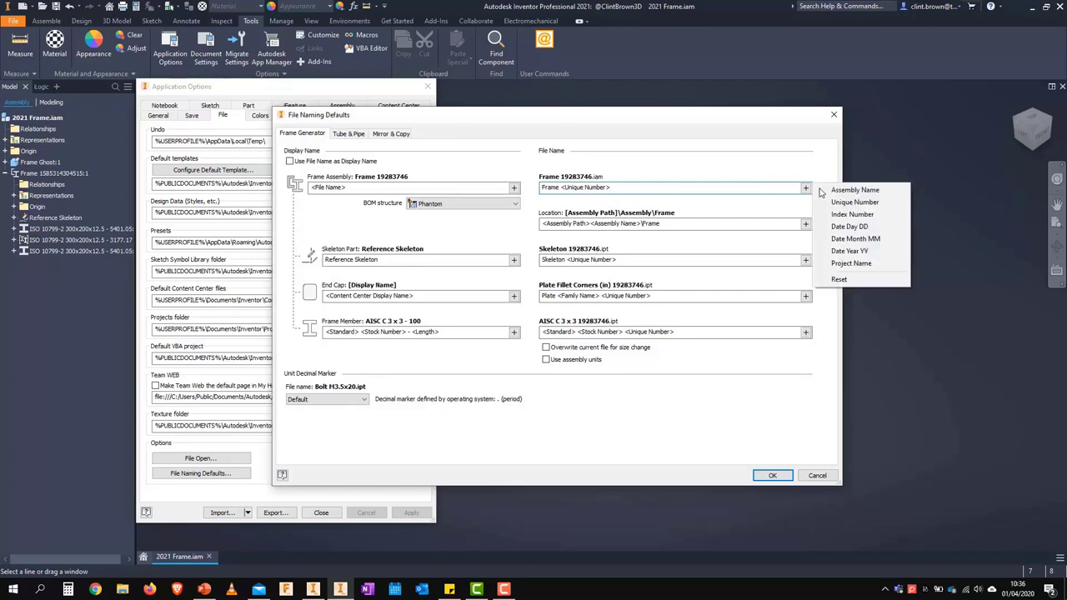
{"action": "left_click", "coordinate": [719, 162]}
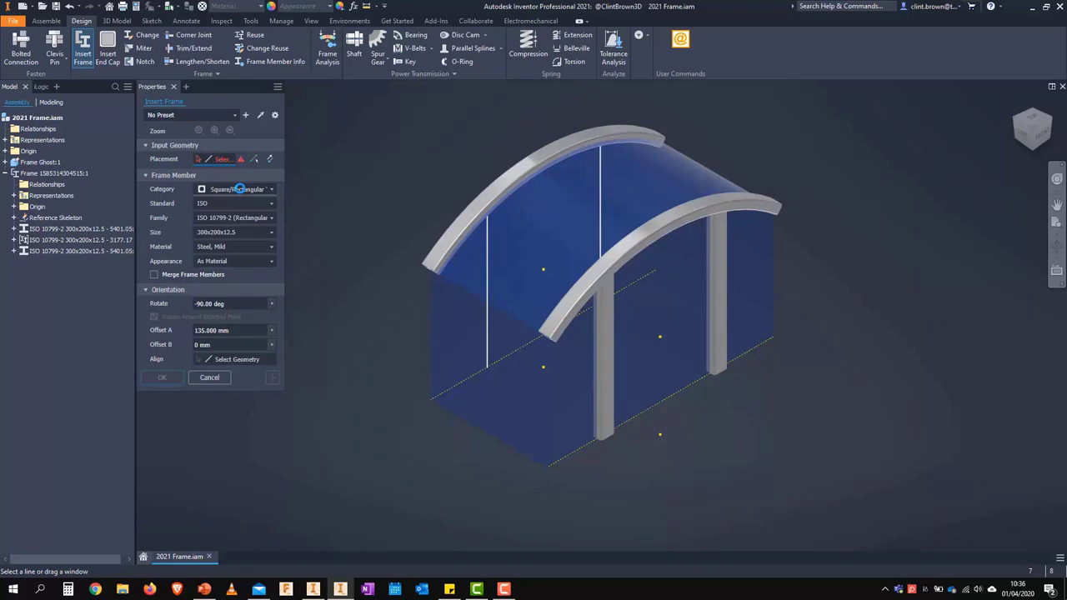
- Set the frame member size to 350x250x6 and save the current Insert Frame settings as a preset
{"action": "left_click", "coordinate": [256, 231]}
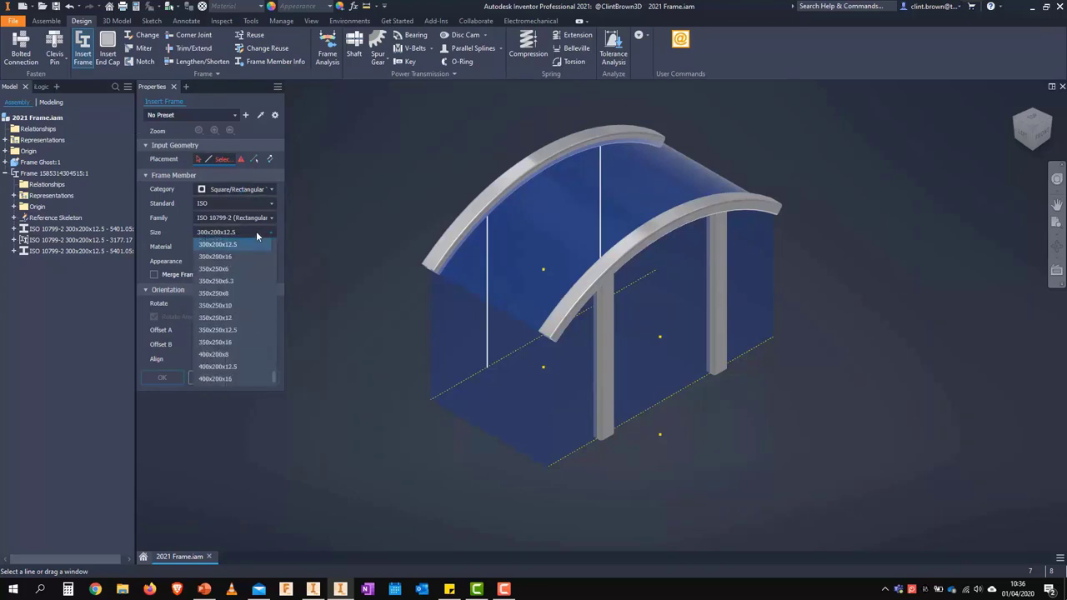
{"action": "left_click", "coordinate": [240, 269]}
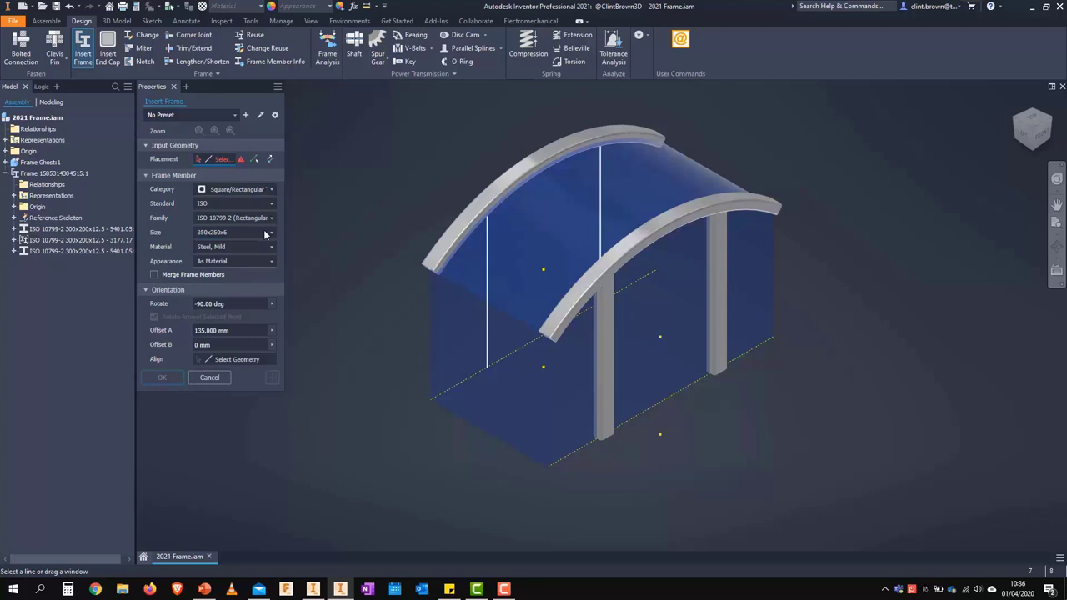
{"action": "left_click", "coordinate": [245, 115]}
{"action": "key", "text": "Home"}
{"action": "key", "text": "End"}
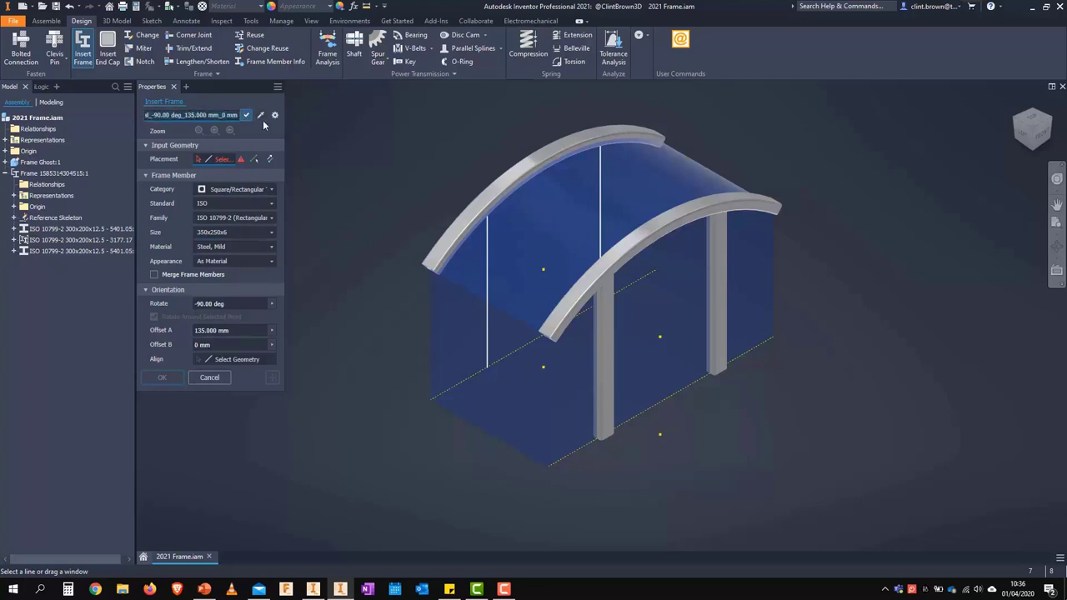
{"action": "left_click", "coordinate": [246, 115]}
- Apply the saved 350x250x6 Insert Frame preset, then delete that preset
{"action": "left_click", "coordinate": [200, 115]}
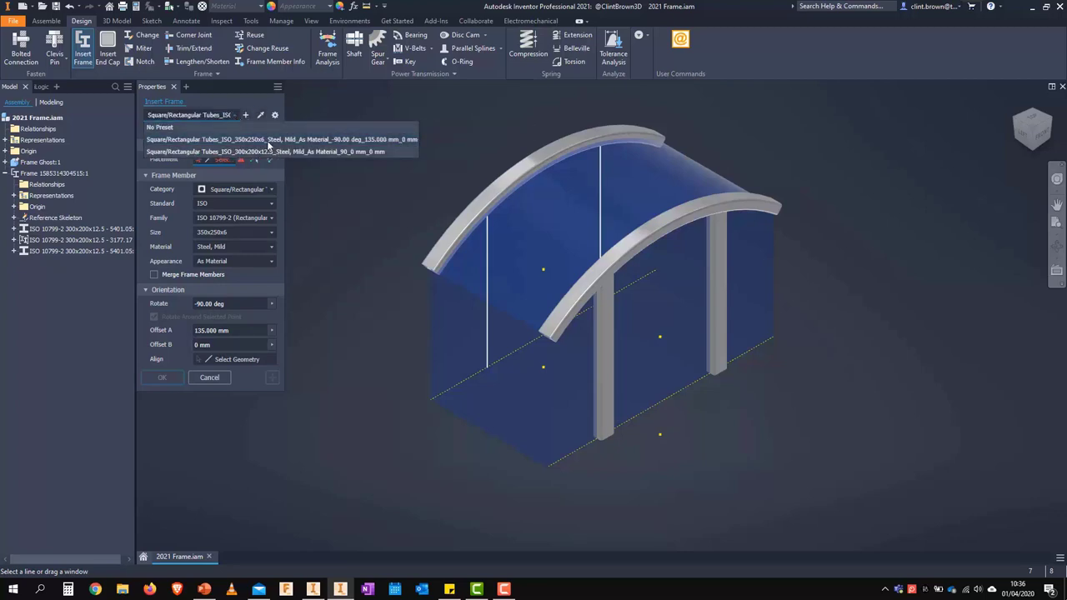
{"action": "left_click", "coordinate": [258, 139]}
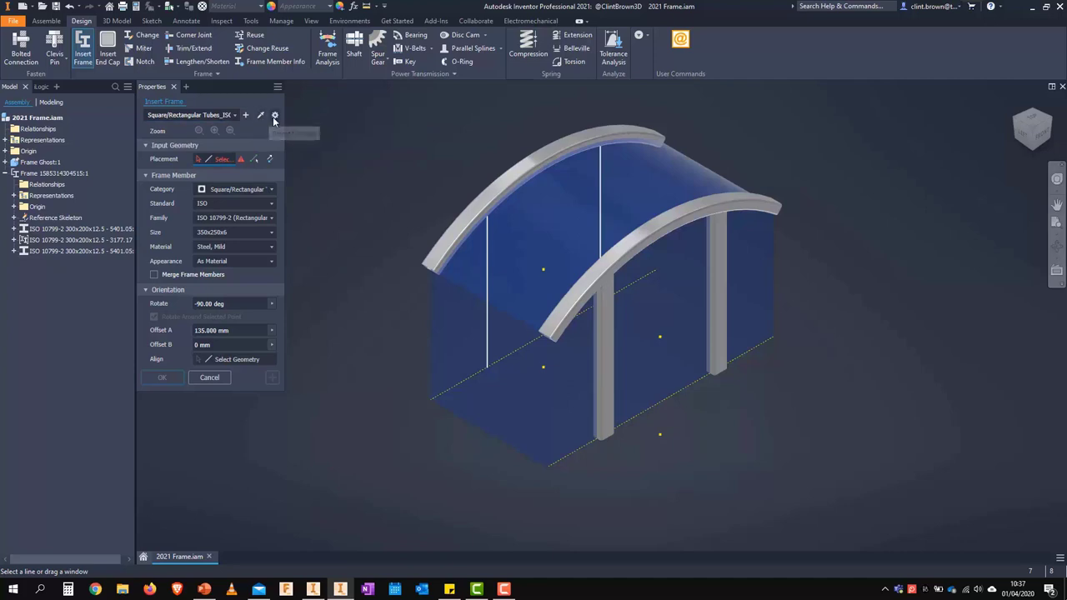
{"action": "left_click", "coordinate": [275, 115]}
{"action": "left_click", "coordinate": [330, 142]}
- Load the 300x200x12.5 ISO rectangular tube preset with 90 rotation and zero offsets, then delete that preset
{"action": "left_click", "coordinate": [234, 114]}
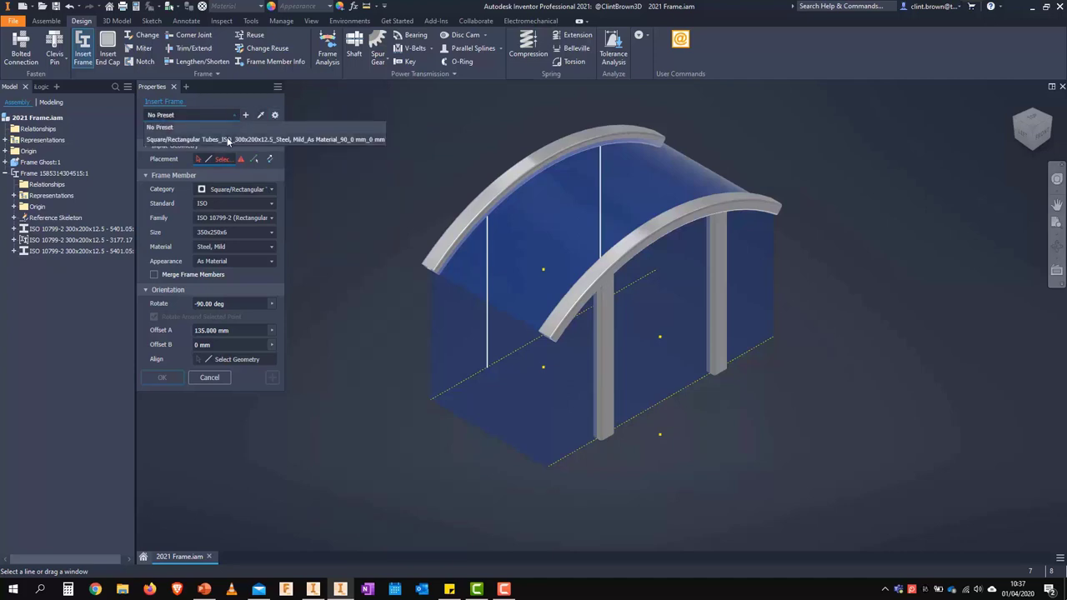
{"action": "left_click", "coordinate": [226, 139]}
{"action": "left_click", "coordinate": [275, 115]}
{"action": "left_click", "coordinate": [312, 142]}
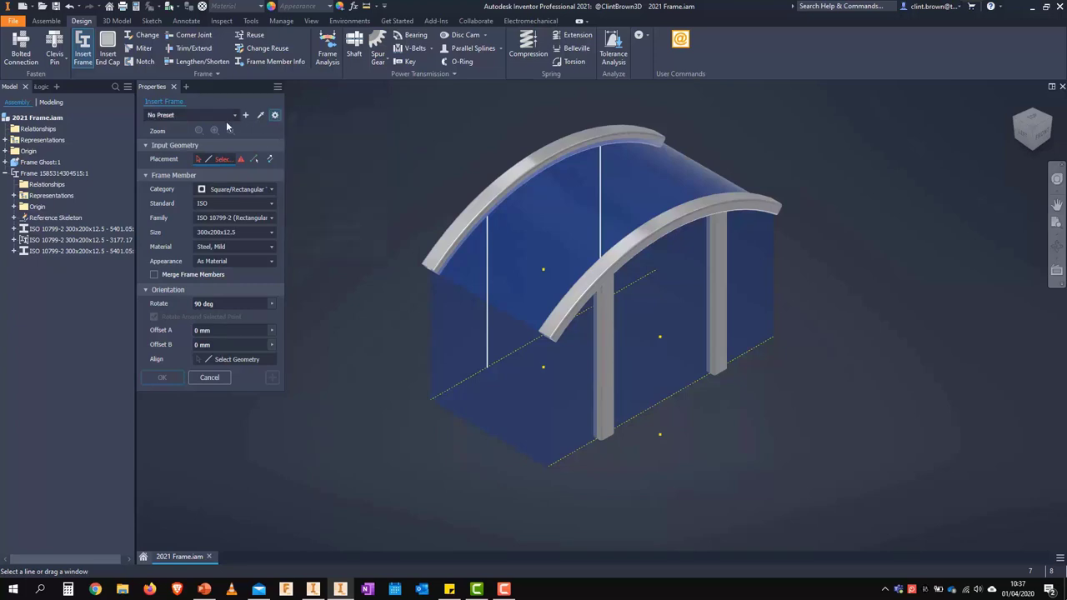
{"action": "left_click", "coordinate": [235, 117]}
{"action": "left_click", "coordinate": [269, 108]}
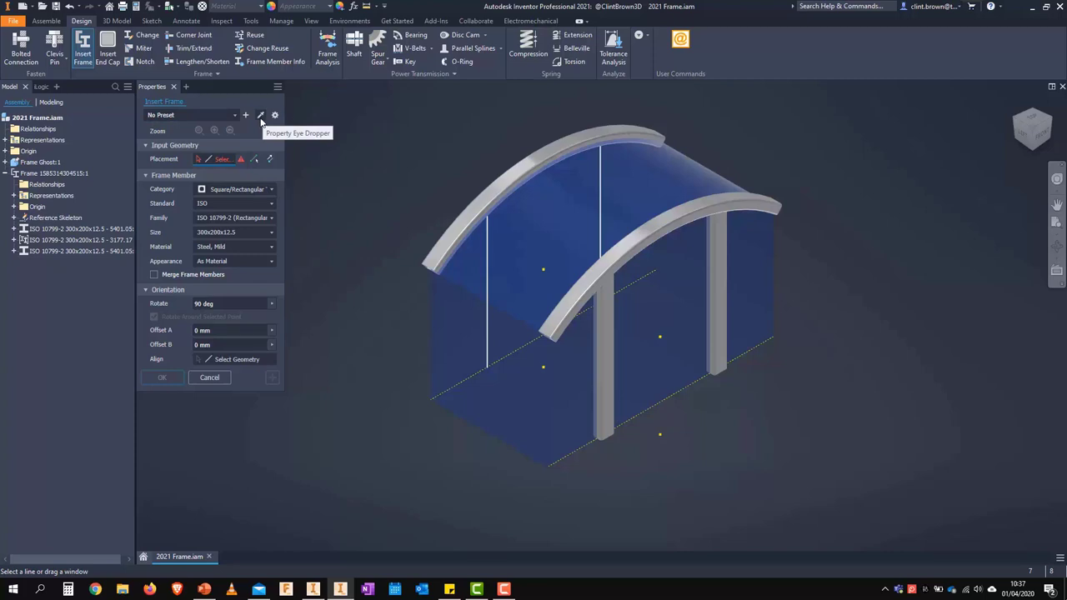
- Copy the rear arched member's properties with the Property Eye Dropper and save them as a new preset
{"action": "left_click", "coordinate": [260, 116]}
{"action": "left_click", "coordinate": [498, 185]}
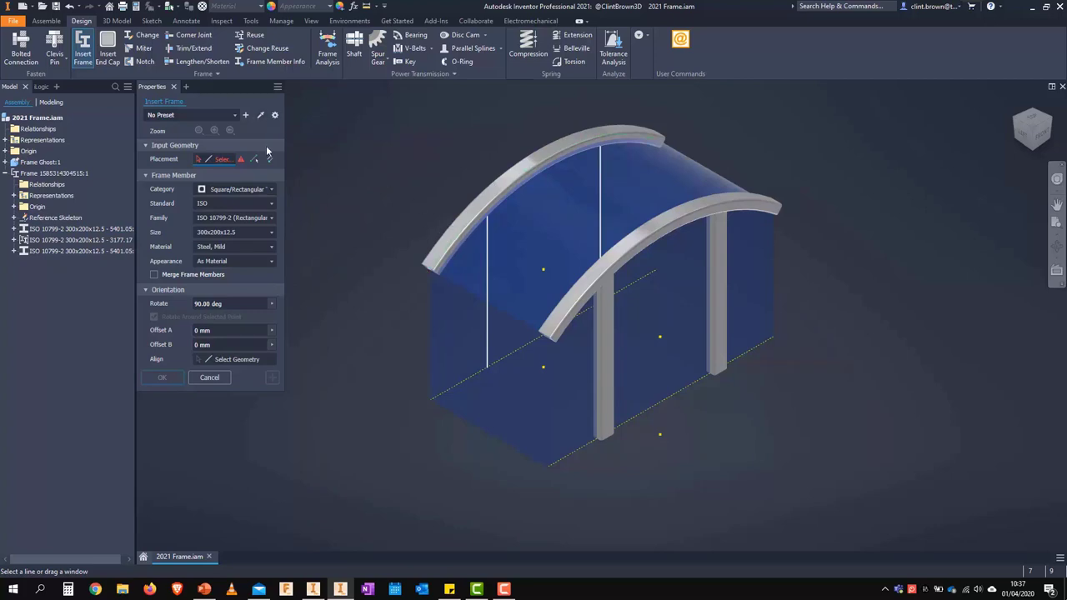
{"action": "left_click", "coordinate": [245, 115]}
- Place a 300x200x12.5 tube on the vertical edge under the rear arch's left end and view its cross-section
{"action": "scroll", "coordinate": [432, 311], "scroll_direction": "up", "scroll_amount": 3}
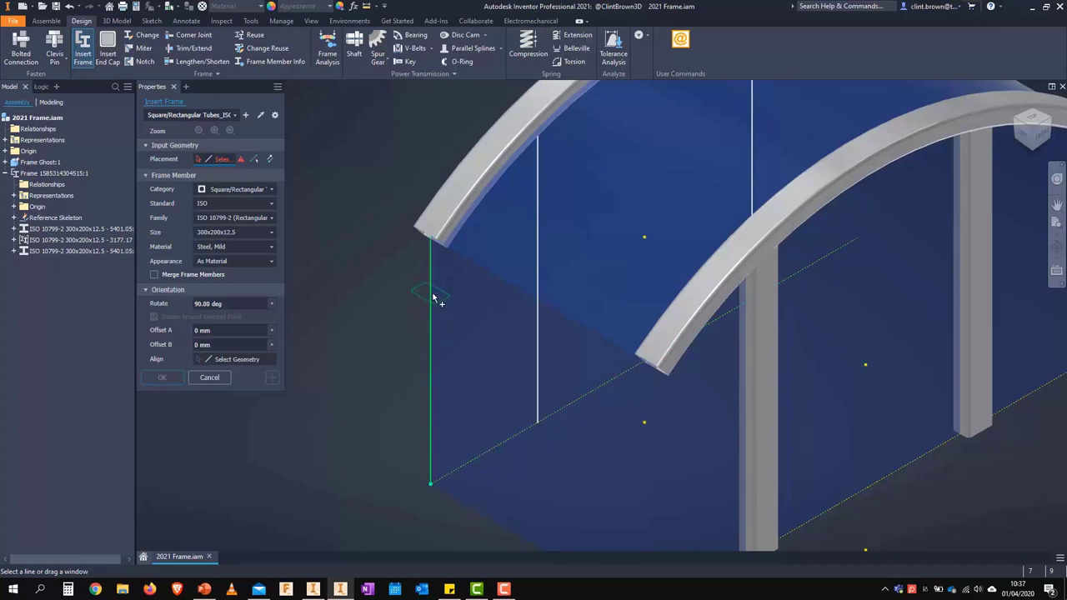
{"action": "left_click", "coordinate": [431, 297]}
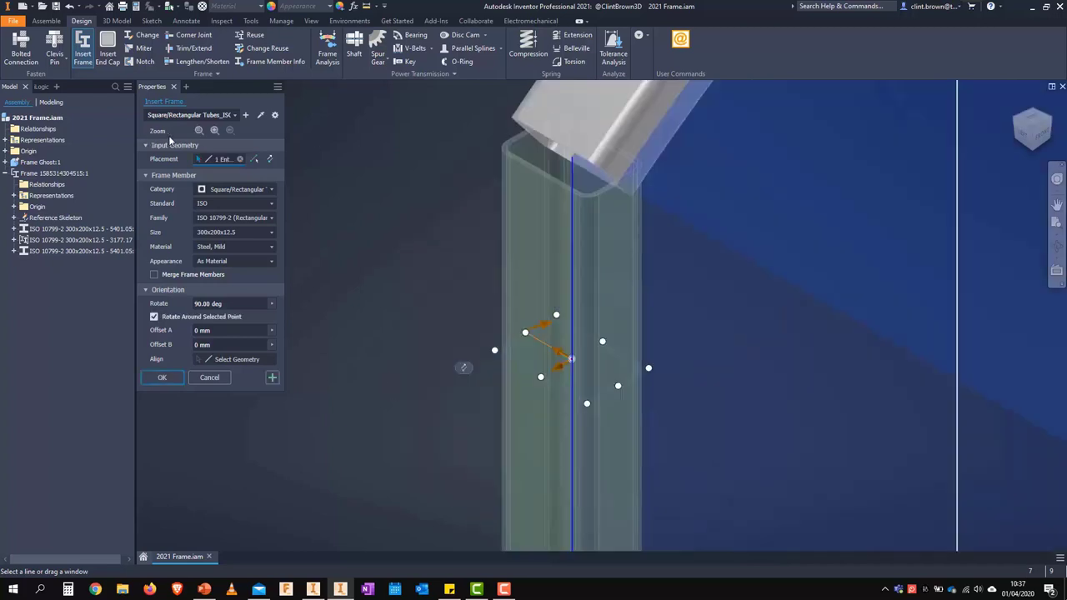
{"action": "left_click", "coordinate": [200, 131]}
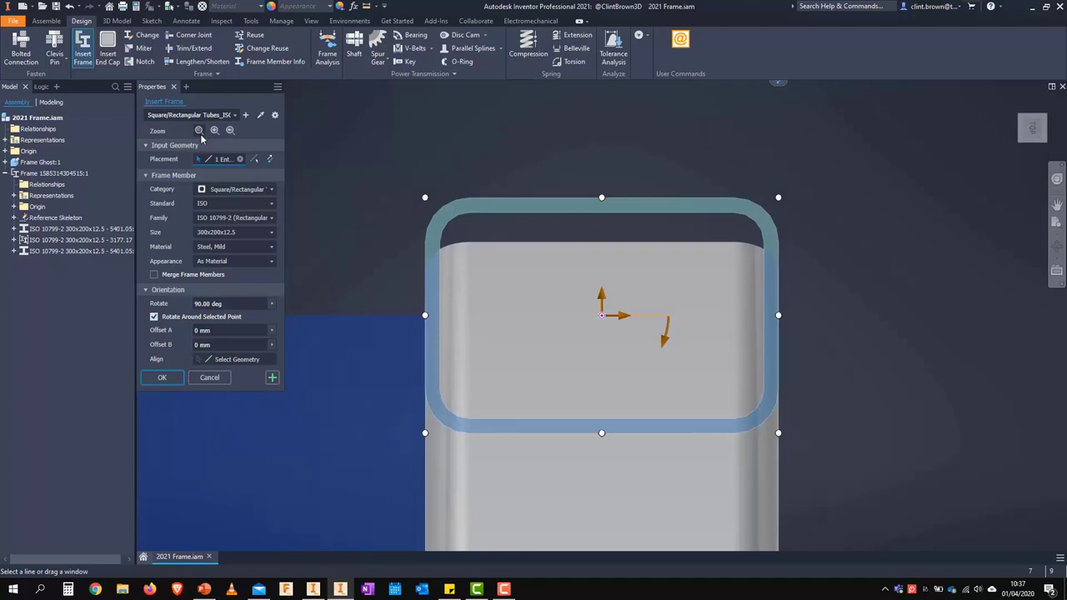
- Compare with the frame Insert dialog in Inventor 2020, then return to Inventor 2021
{"action": "left_click", "coordinate": [312, 589]}
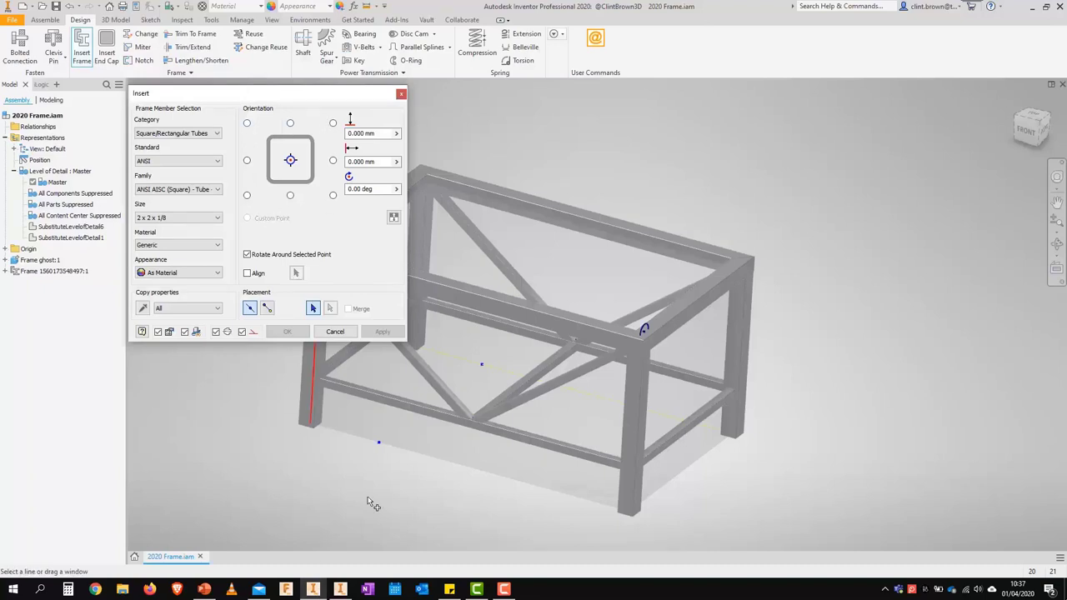
{"action": "left_click", "coordinate": [340, 589]}
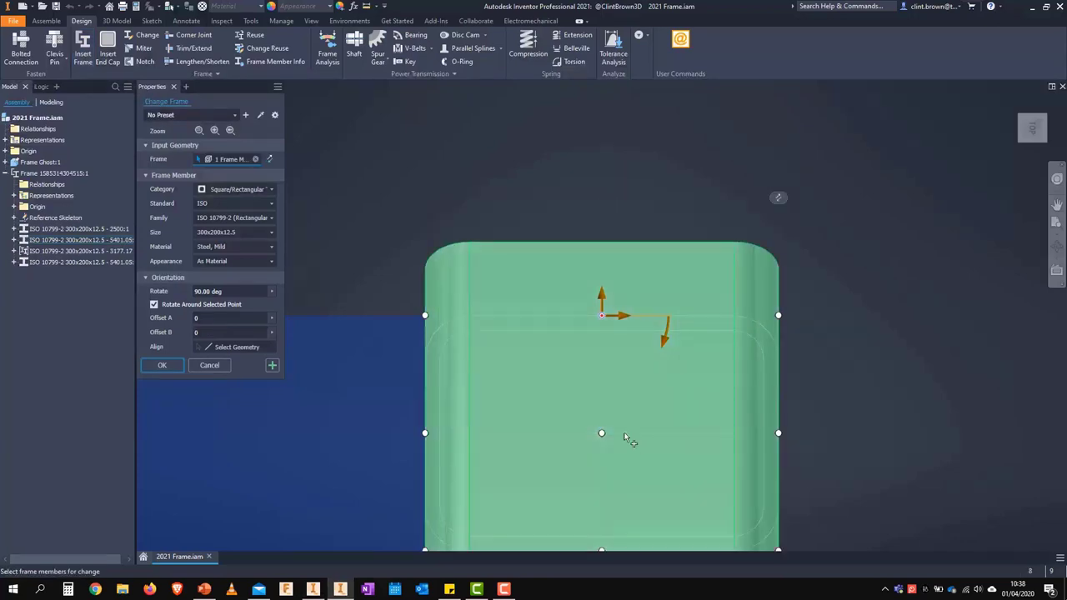
- In Change Frame, keep only the new corner upright selected, try its offset handles, and set Offset A and Offset B to 0
{"action": "left_click", "coordinate": [604, 436]}
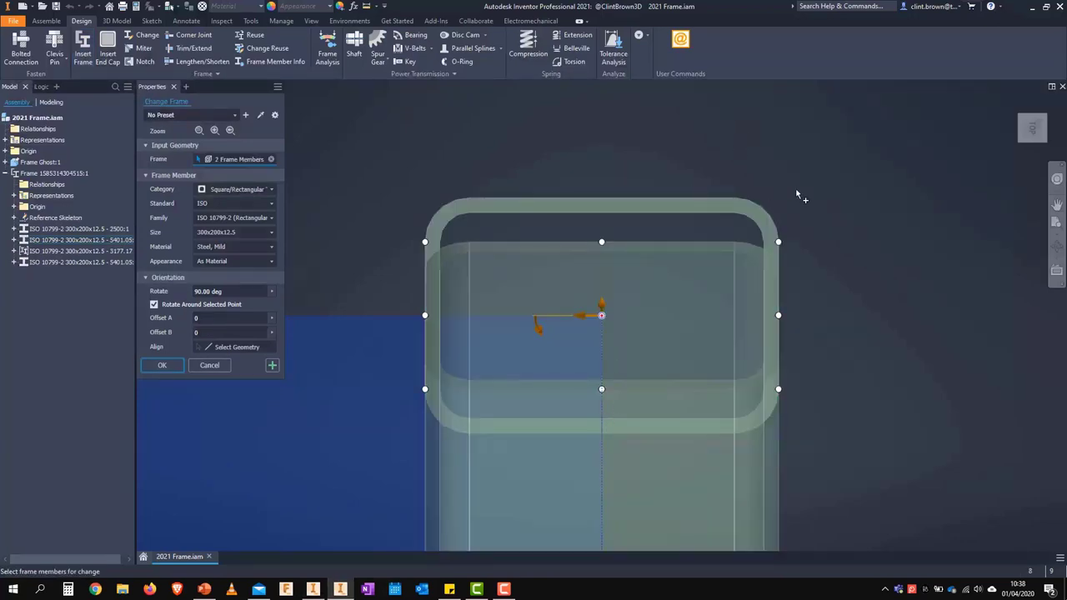
{"action": "left_click", "coordinate": [594, 219], "text": "ctrl"}
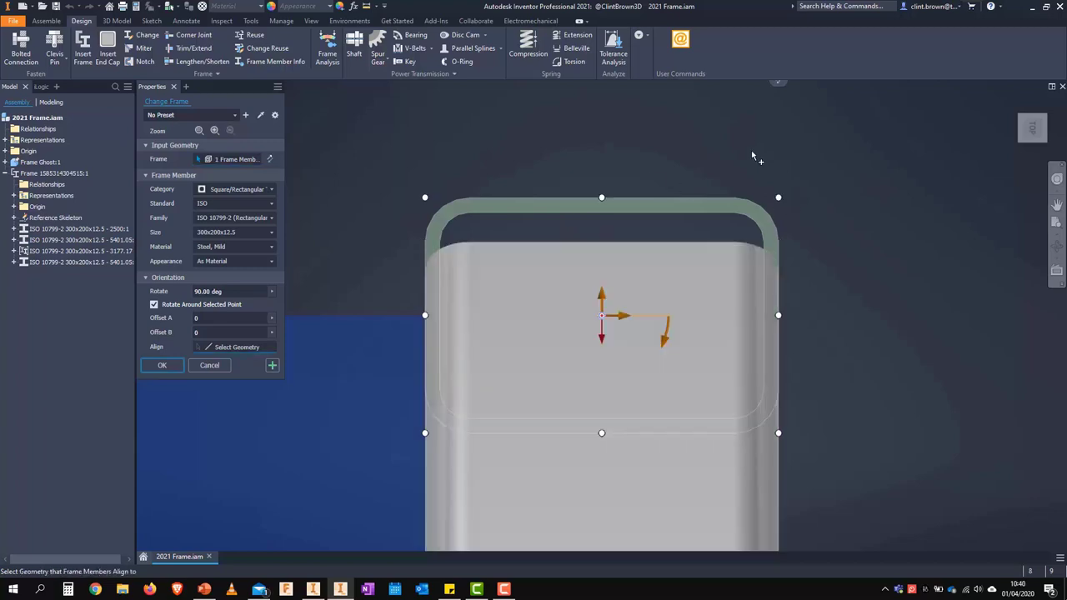
{"action": "mouse_move", "coordinate": [669, 347]}
{"action": "left_mouse_down"}
{"action": "mouse_move", "coordinate": [624, 376]}
{"action": "mouse_move", "coordinate": [545, 351]}
{"action": "mouse_move", "coordinate": [539, 290]}
{"action": "mouse_move", "coordinate": [529, 316]}
{"action": "mouse_move", "coordinate": [533, 300]}
{"action": "mouse_move", "coordinate": [597, 250]}
{"action": "mouse_move", "coordinate": [681, 367]}
{"action": "mouse_move", "coordinate": [663, 343]}
{"action": "left_mouse_up"}
{"action": "left_click_drag", "start_coordinate": [605, 298], "coordinate": [696, 310]}
{"action": "left_click", "coordinate": [208, 317]}
{"action": "type", "text": "0"}
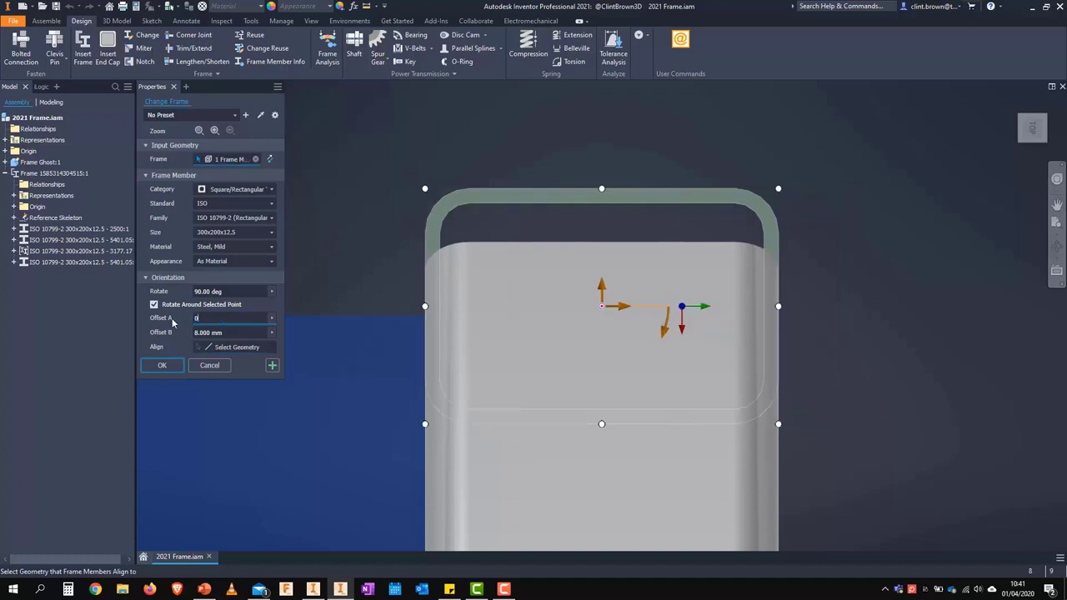
{"action": "key", "text": "Tab"}
{"action": "type", "text": "0"}
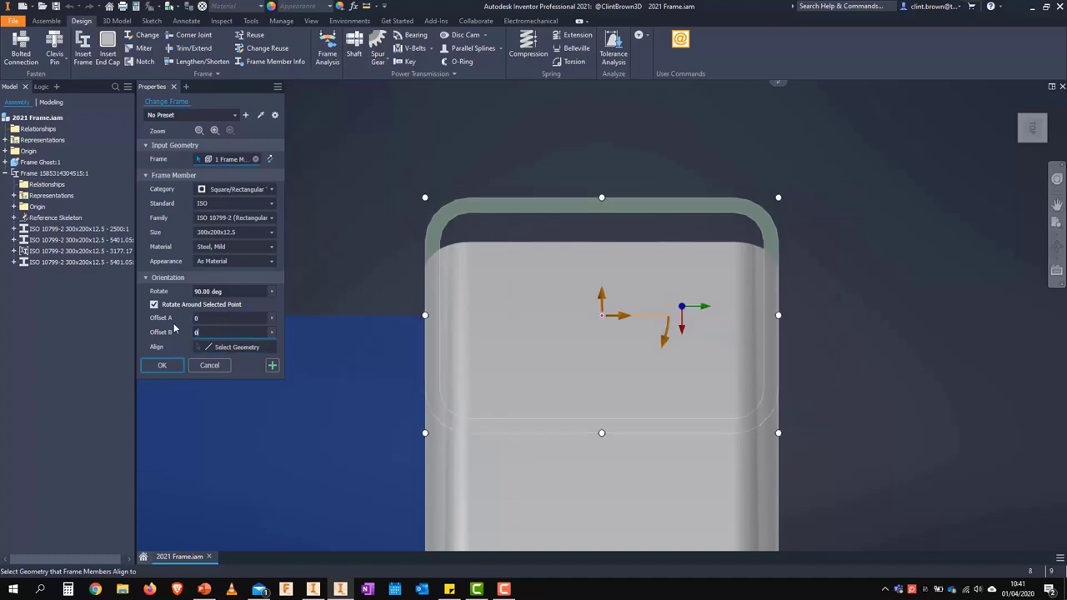
{"action": "left_click", "coordinate": [162, 366]}
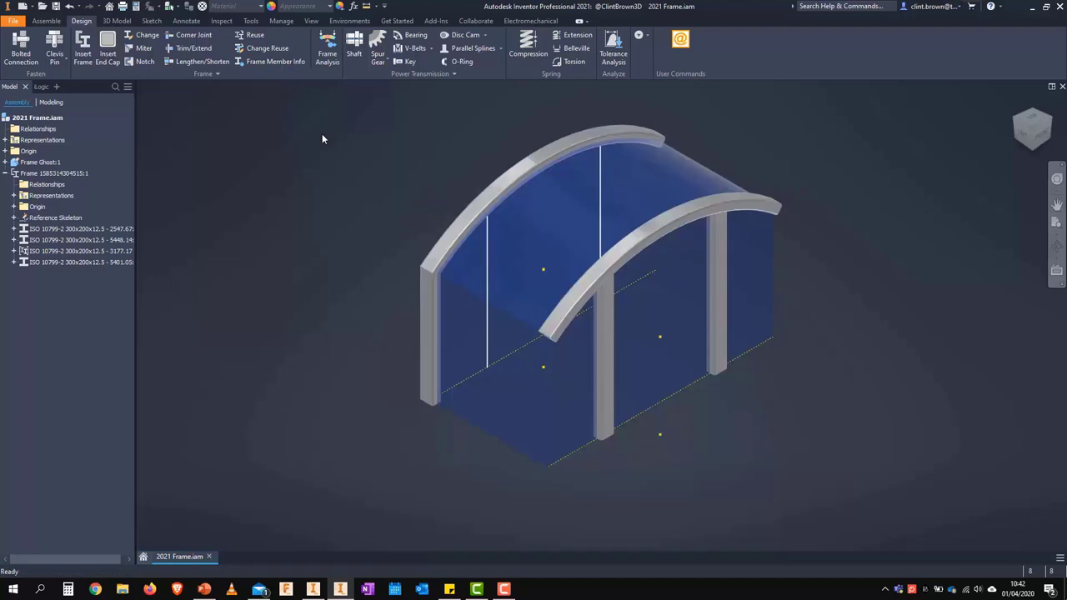
- Reuse the rear arch's left upright on the vertical edge under the front arch's left end
{"action": "left_click", "coordinate": [252, 37]}
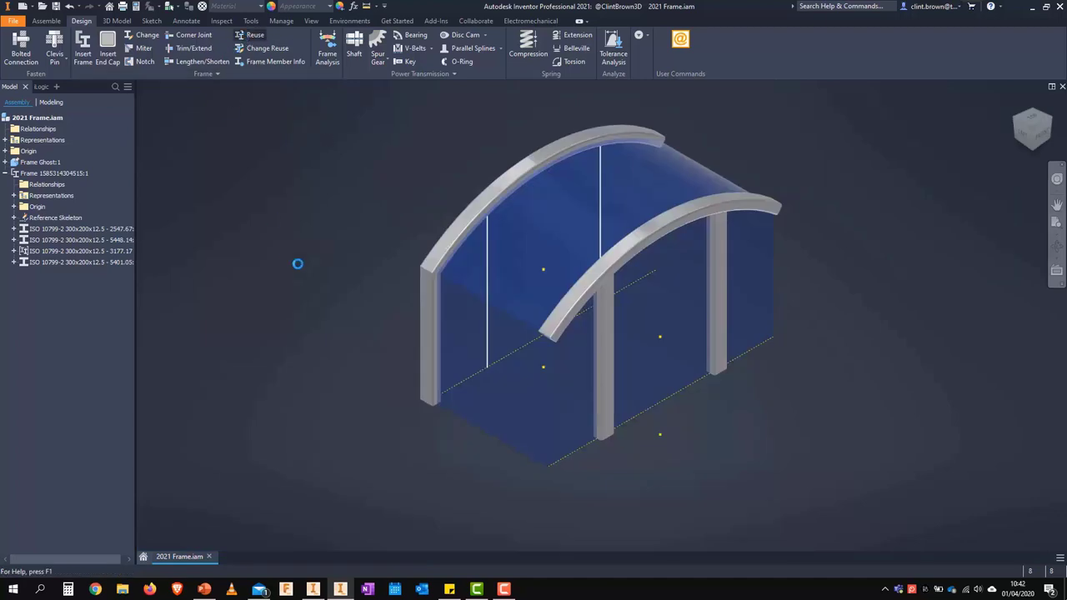
{"action": "left_click", "coordinate": [428, 311]}
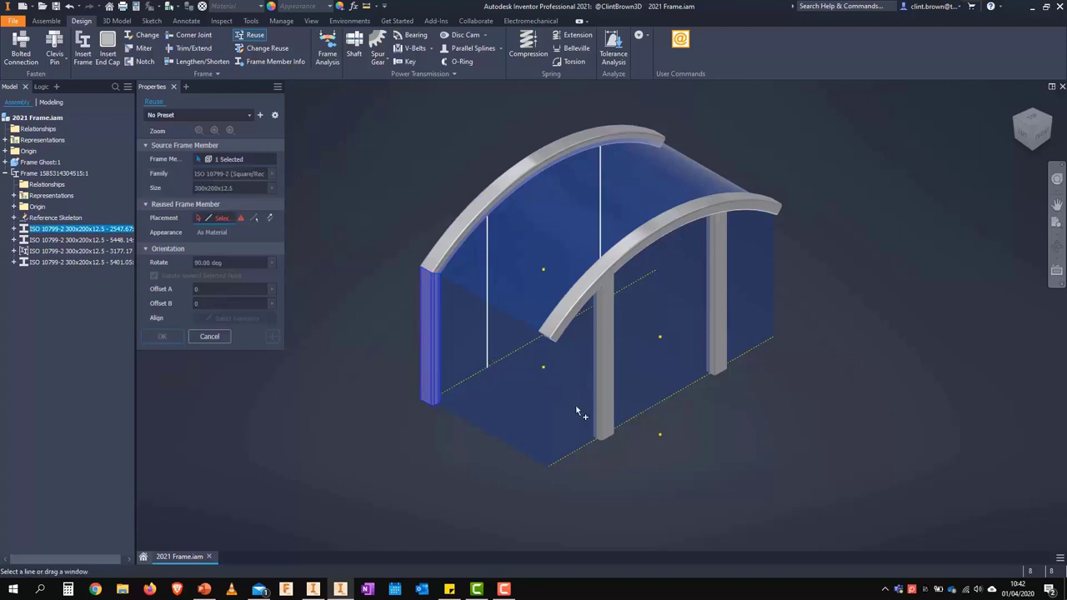
{"action": "left_click", "coordinate": [548, 407]}
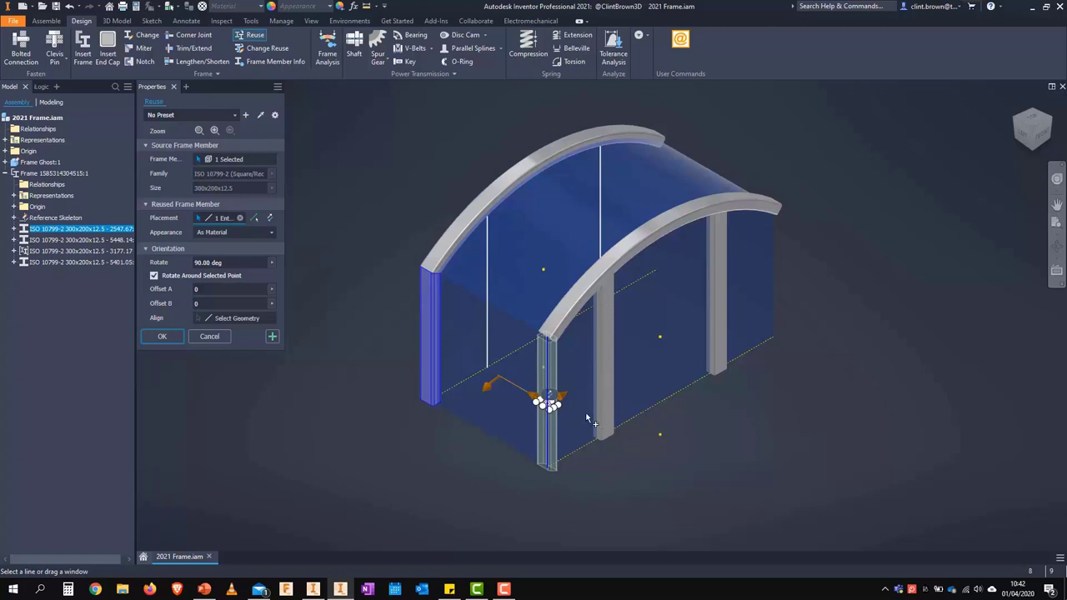
- Flip the reused upright's ends, rotate it to -90 deg, and apply the placement
{"action": "scroll", "coordinate": [596, 487], "scroll_direction": "down", "scroll_amount": 5}
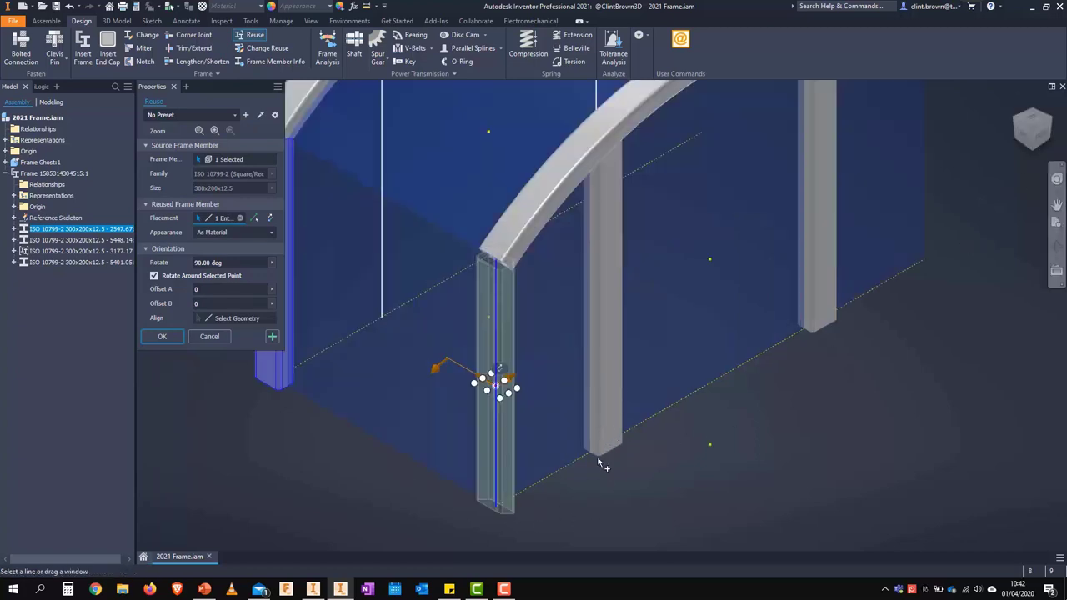
{"action": "scroll", "coordinate": [593, 492], "scroll_direction": "up", "scroll_amount": 4}
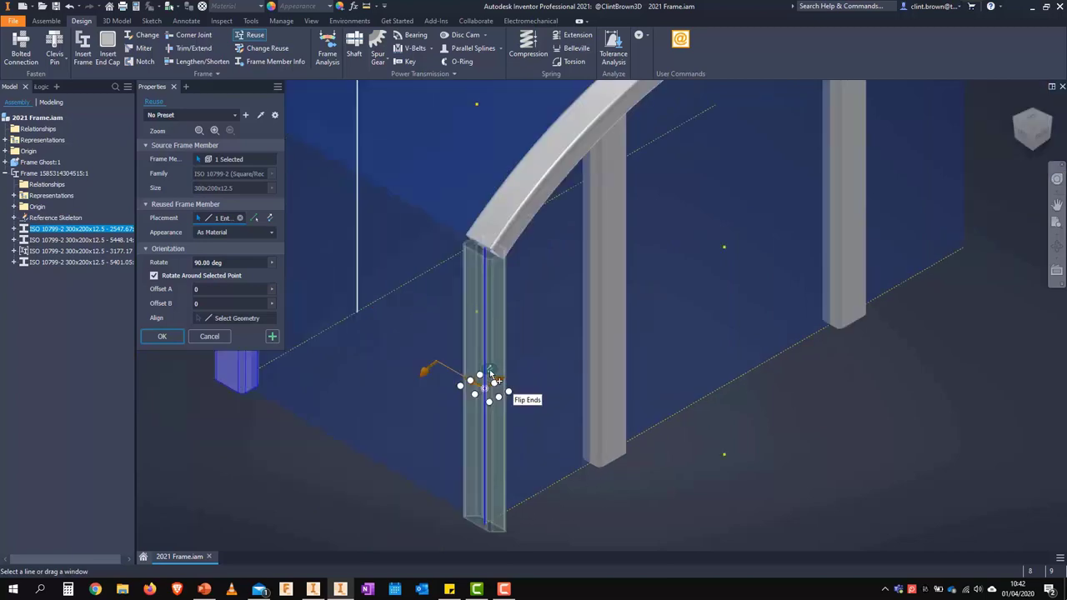
{"action": "left_click", "coordinate": [492, 375]}
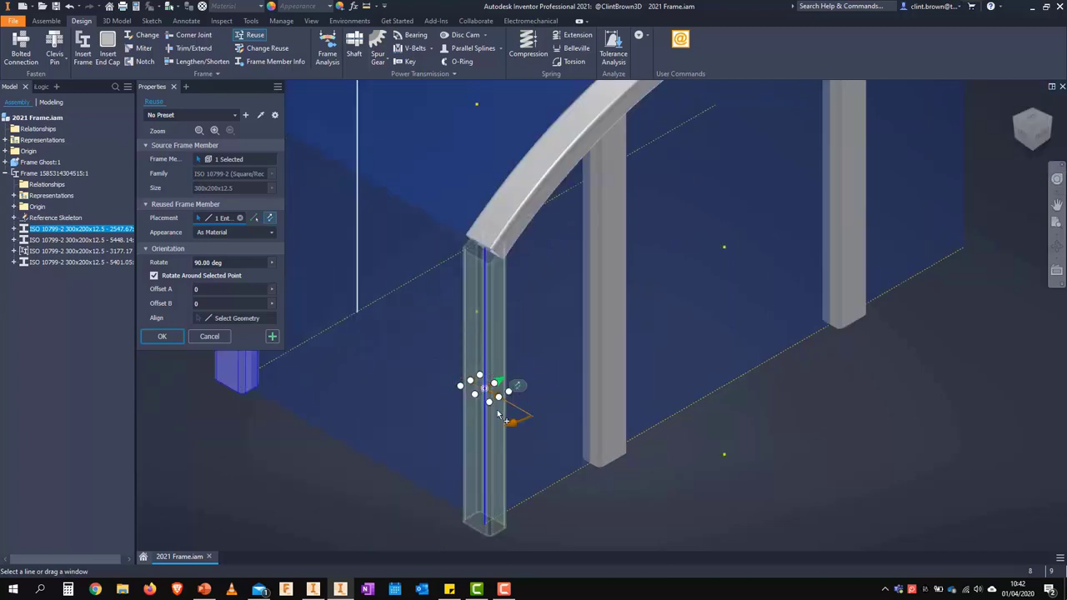
{"action": "left_click_drag", "start_coordinate": [517, 423], "coordinate": [438, 328]}
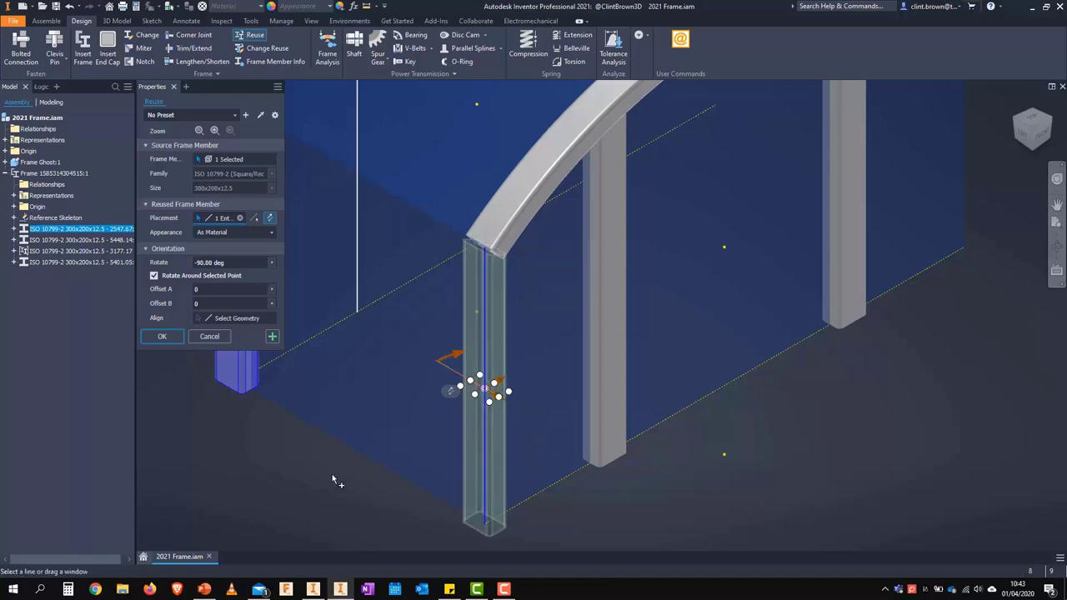
{"action": "scroll", "coordinate": [332, 473], "scroll_direction": "down", "scroll_amount": 3}
{"action": "middle_click_drag", "start_coordinate": [297, 475], "coordinate": [340, 457]}
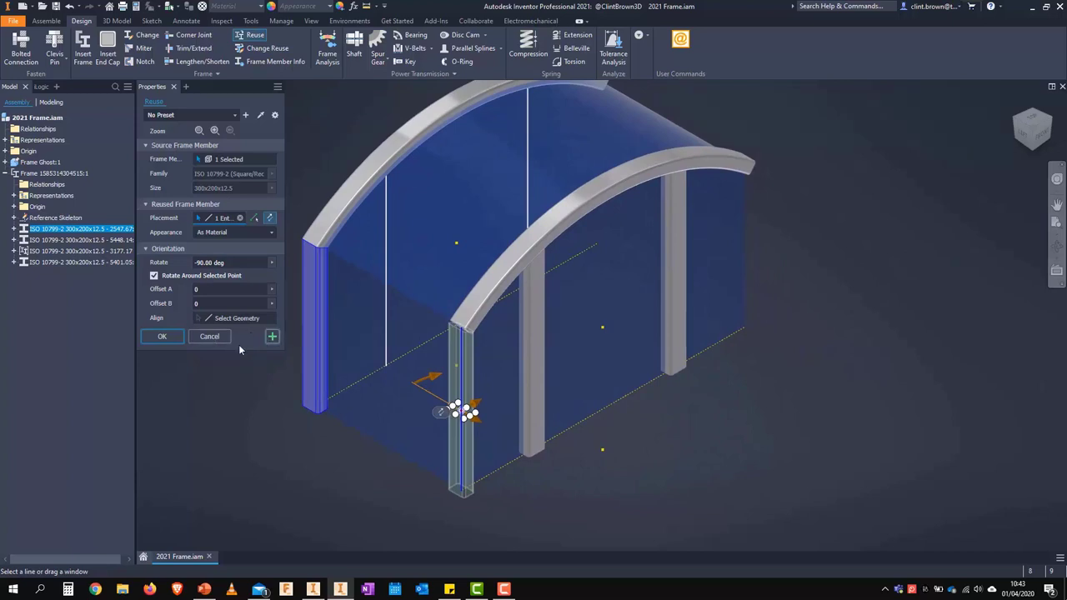
{"action": "left_click", "coordinate": [274, 337]}
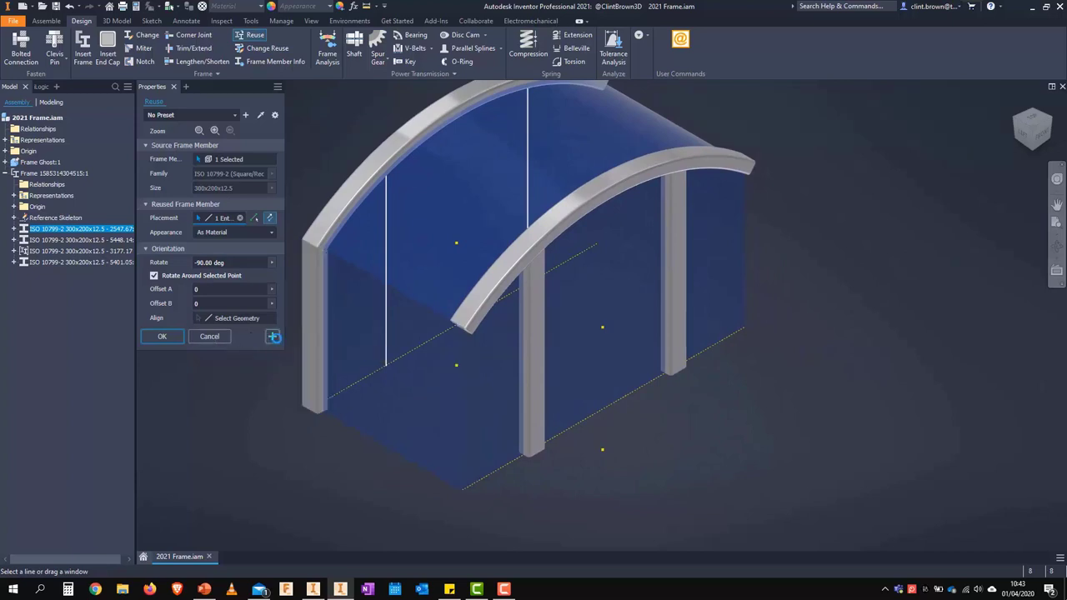
- Reuse the selected upright on the vertical edge under the front arch's right end, flip it, rotate it to 90 deg, and apply
{"action": "left_click", "coordinate": [746, 249]}
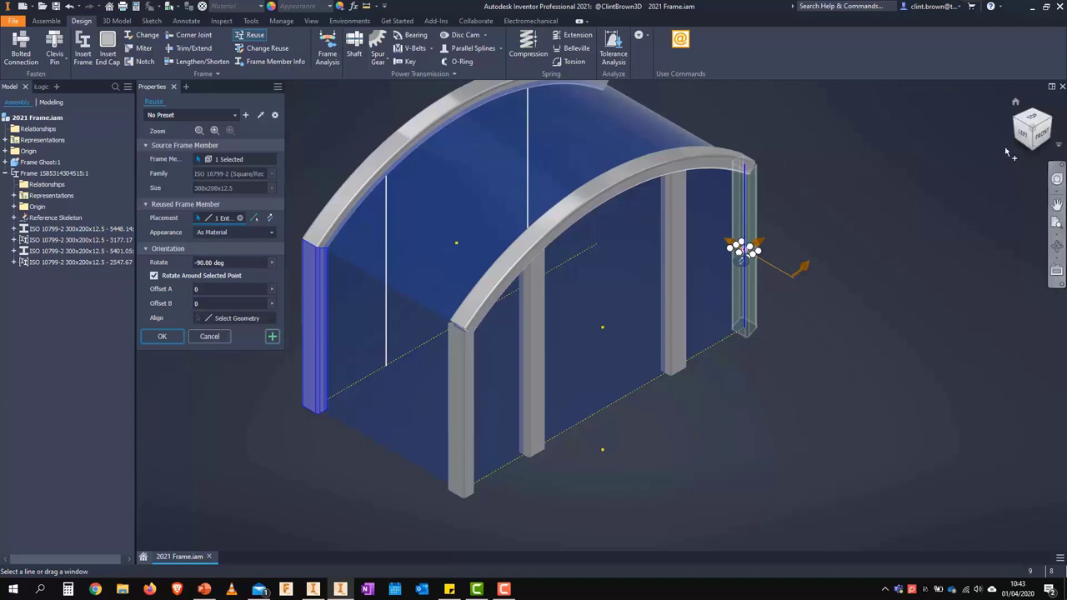
{"action": "left_click", "coordinate": [1042, 133]}
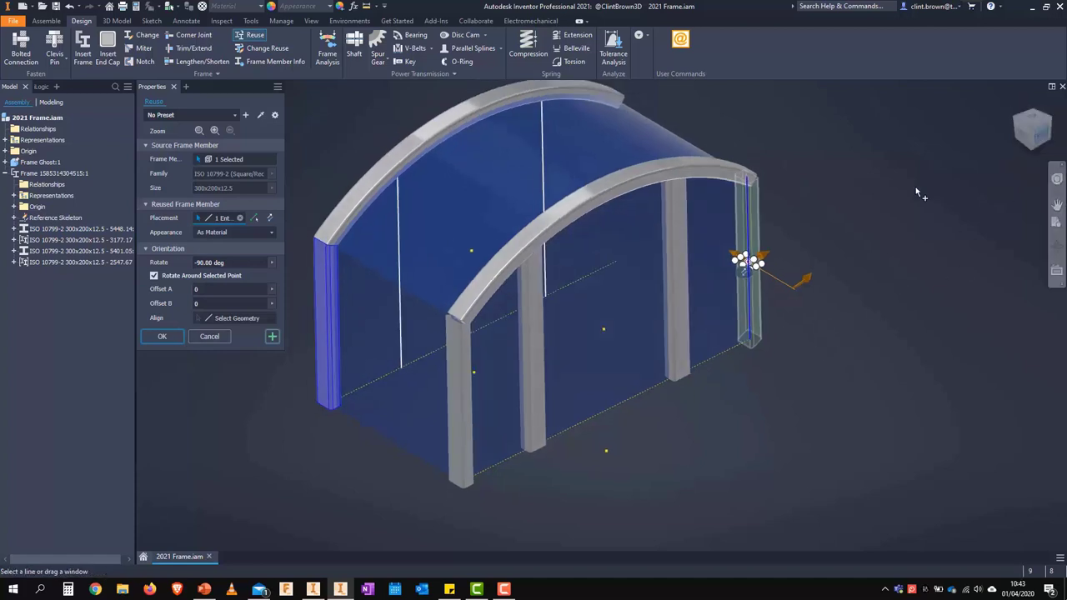
{"action": "scroll", "coordinate": [794, 398], "scroll_direction": "down", "scroll_amount": 3}
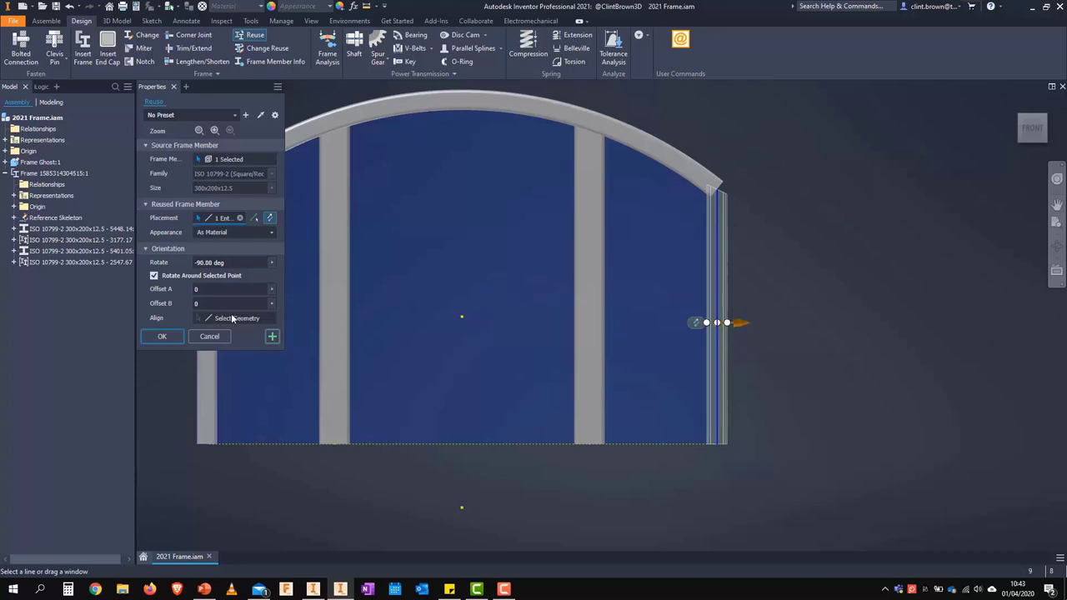
{"action": "left_click", "coordinate": [218, 264]}
{"action": "type", "text": "0"}
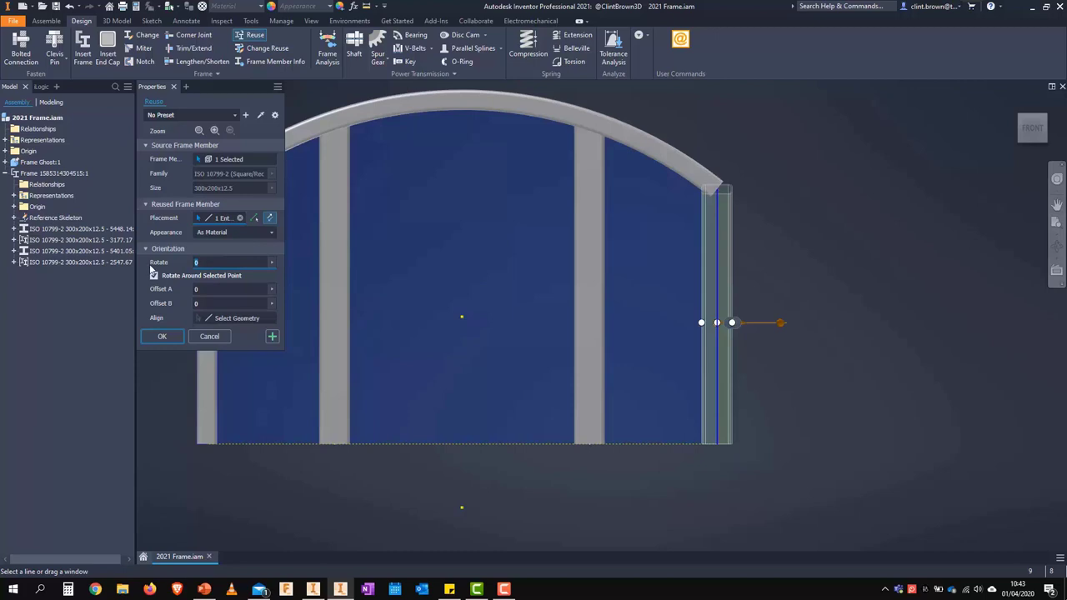
{"action": "key", "text": "BackSpace"}
{"action": "type", "text": "90"}
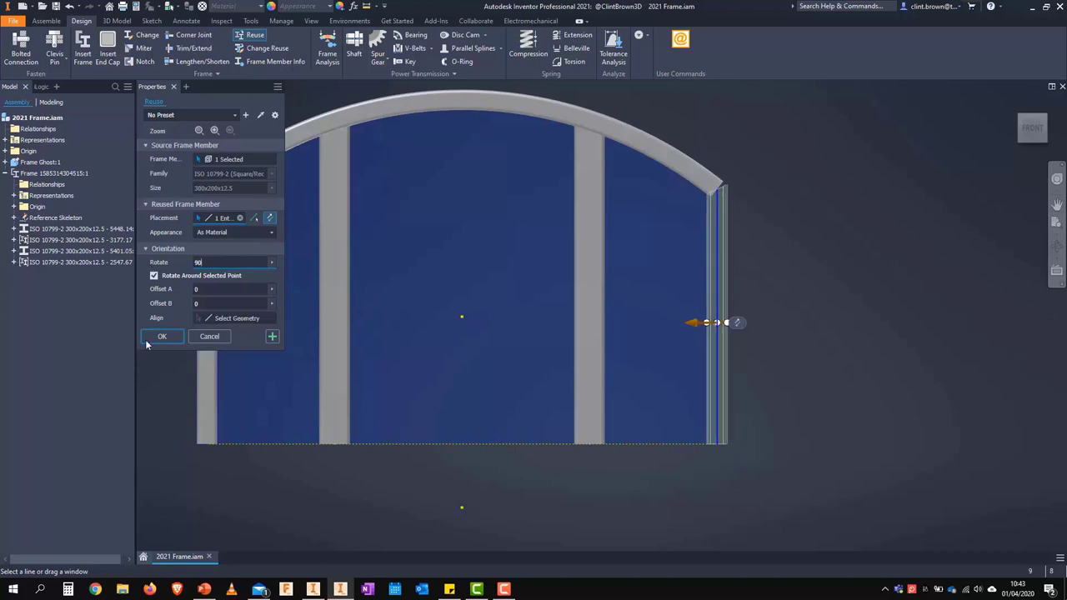
{"action": "left_click", "coordinate": [272, 337]}
- Reuse the upright on the vertical edge under the rear arch's right end, rotated to -90 deg, and finish the Reuse command
{"action": "middle_click_drag", "start_coordinate": [809, 309], "coordinate": [767, 311], "text": "shift"}
{"action": "left_click", "coordinate": [752, 298]}
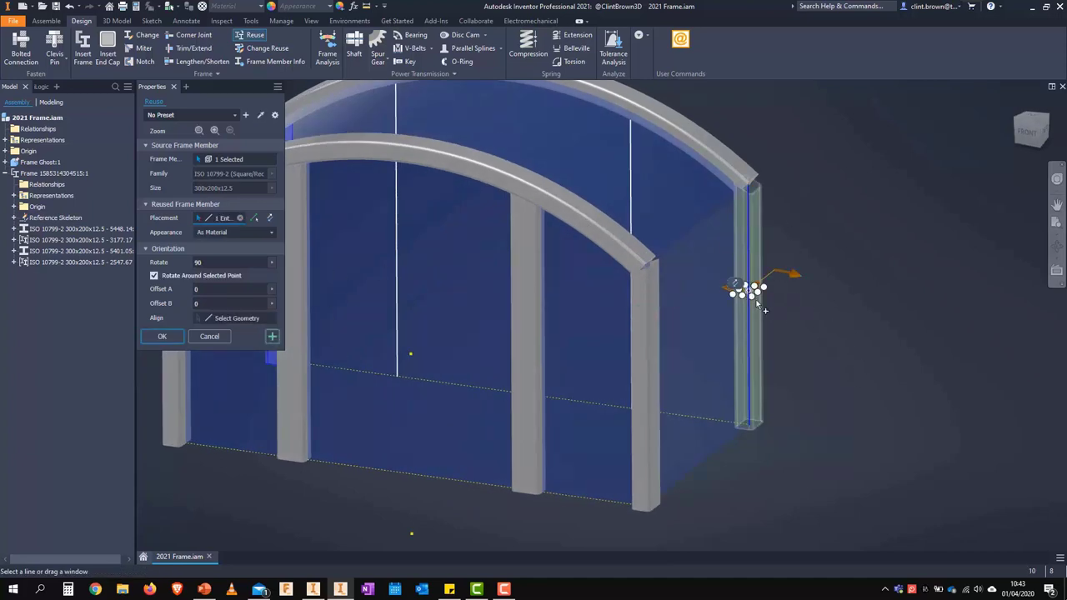
{"action": "key", "text": "Tab"}
{"action": "type", "text": "0"}
{"action": "key", "text": "BackSpace"}
{"action": "type", "text": "-90"}
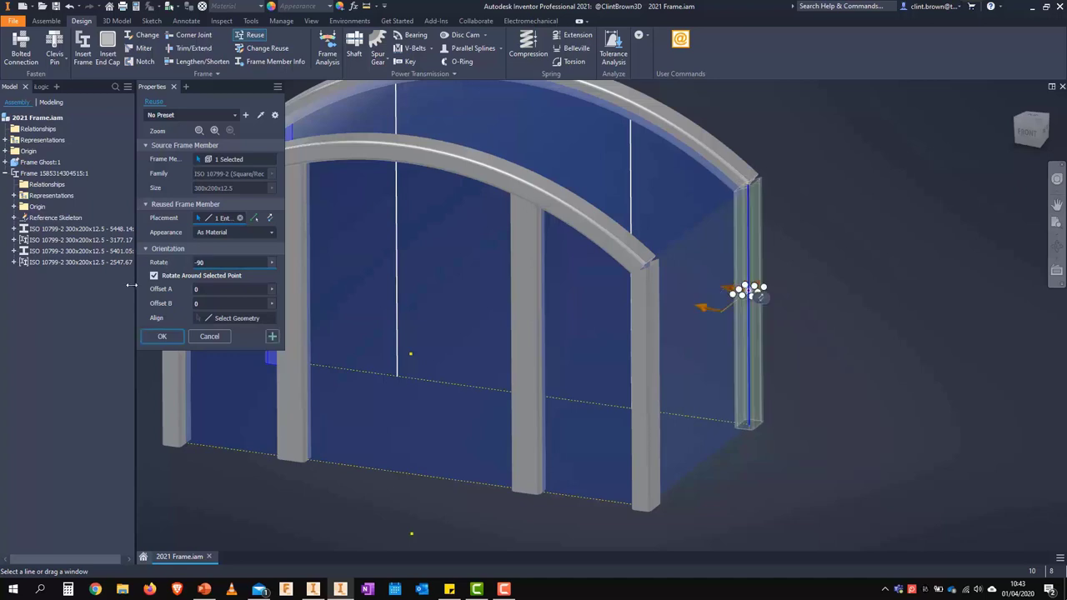
{"action": "left_click", "coordinate": [163, 337]}
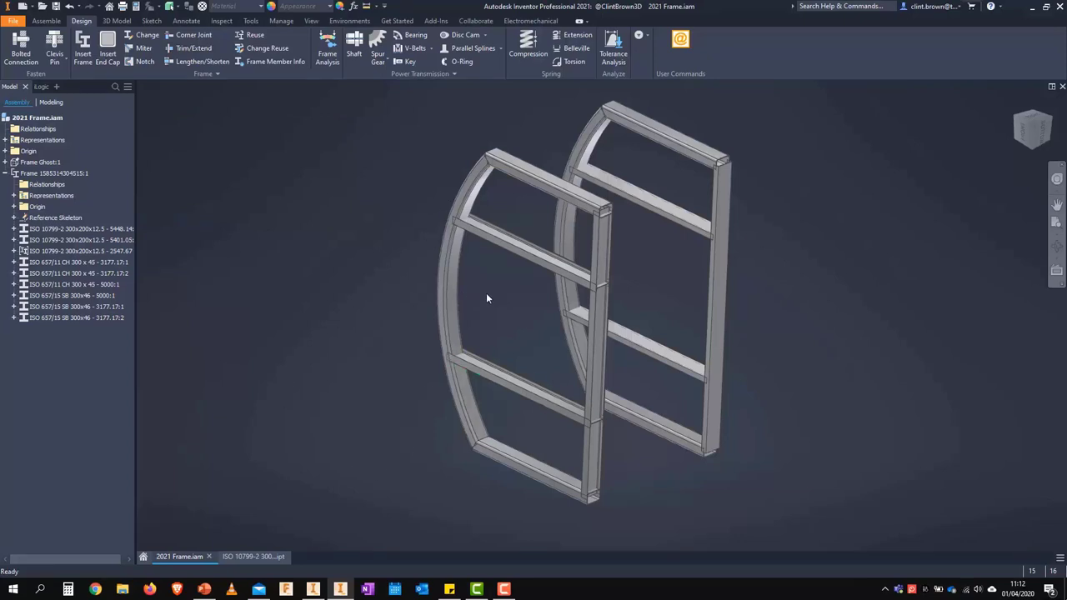
- Trim the front frame's two intermediate uprights to the inner face of the curved arch member with Trim/Extend at 0.000 mm offset
{"action": "scroll", "coordinate": [475, 286], "scroll_direction": "up", "scroll_amount": 3}
{"action": "scroll", "coordinate": [465, 285], "scroll_direction": "down", "scroll_amount": 1}
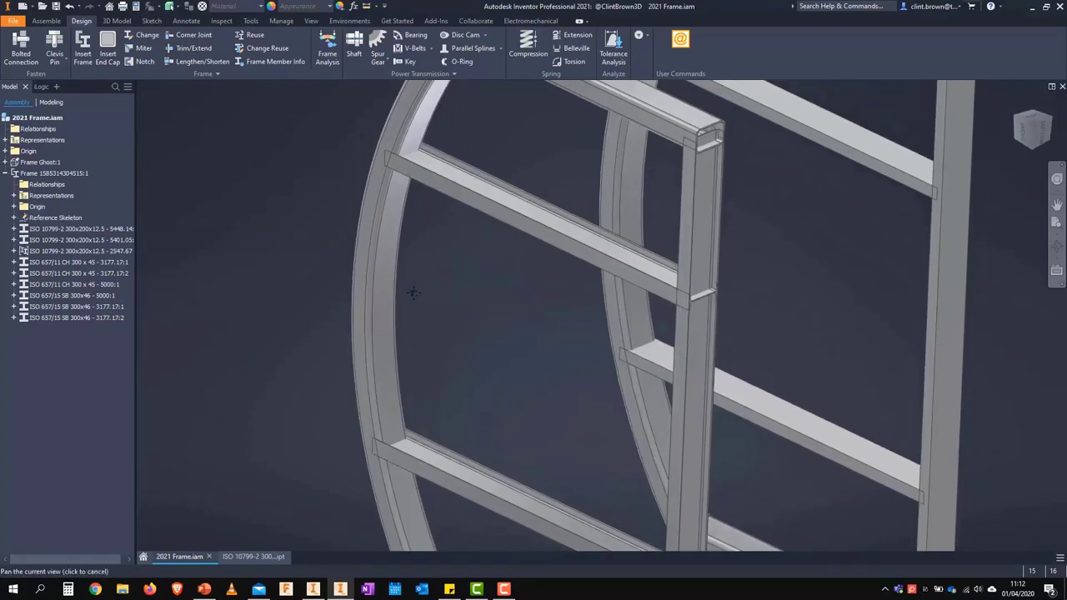
{"action": "left_click", "coordinate": [192, 47]}
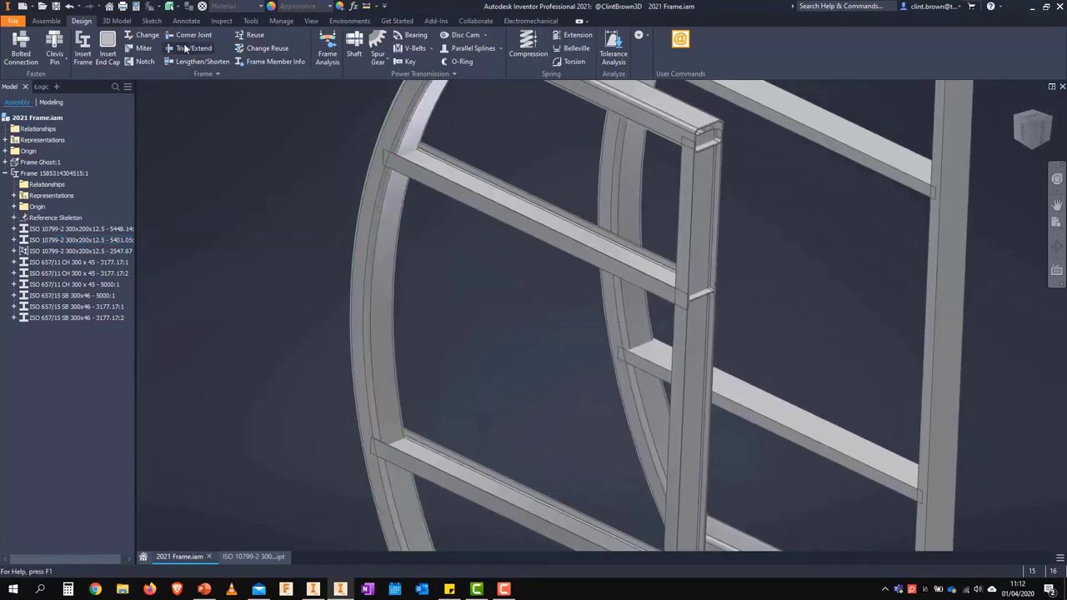
{"action": "left_click", "coordinate": [400, 224]}
{"action": "left_click", "coordinate": [436, 185]}
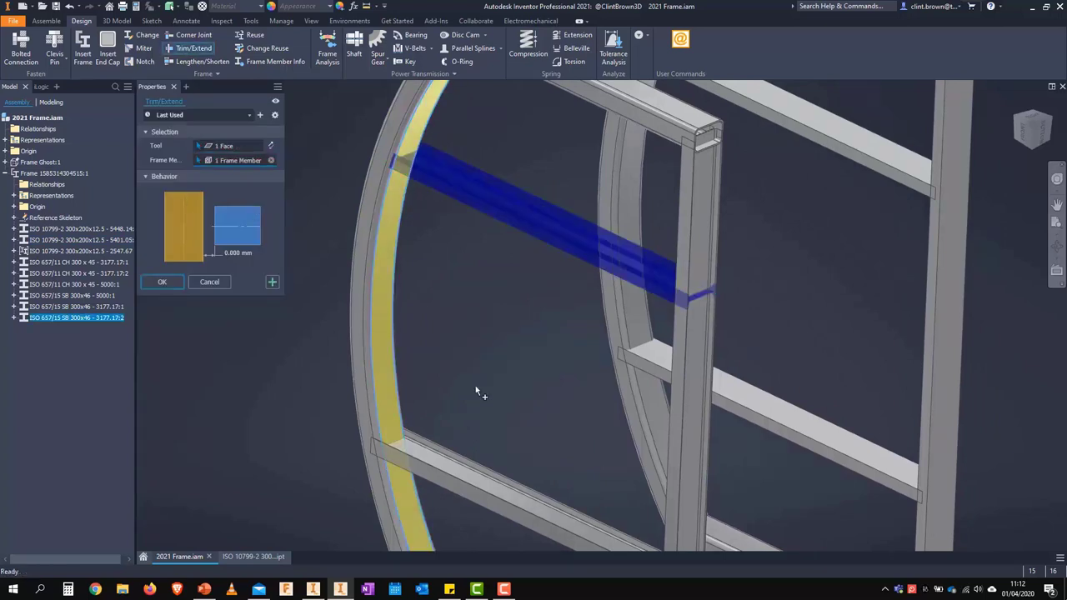
{"action": "left_click", "coordinate": [428, 465]}
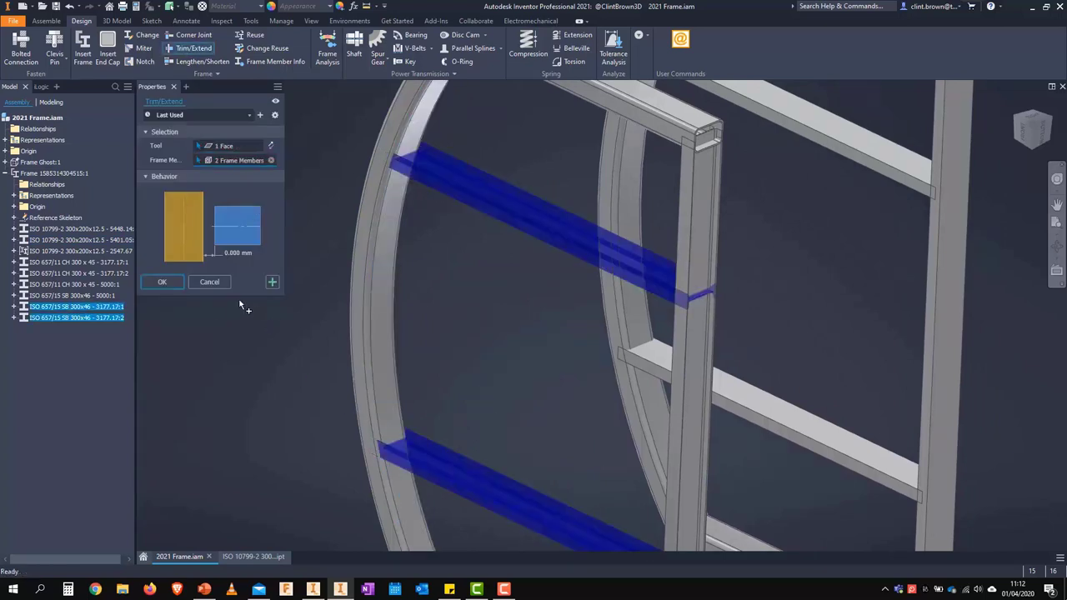
{"action": "left_click", "coordinate": [160, 282]}
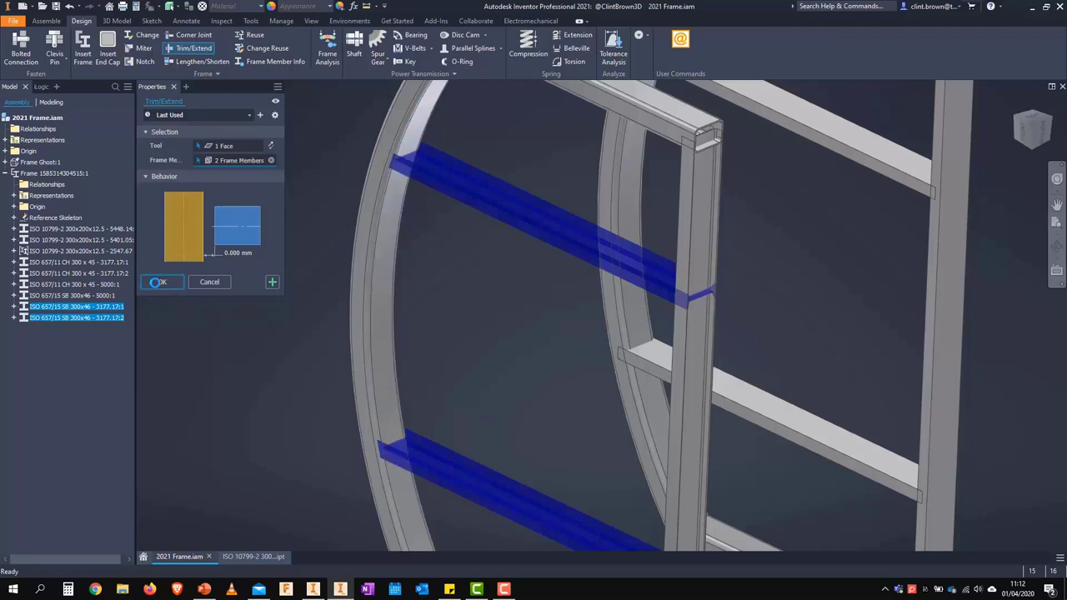
- Examine how the trimmed intermediate uprights meet the curved arch in the front view
{"action": "left_click", "coordinate": [1032, 130]}
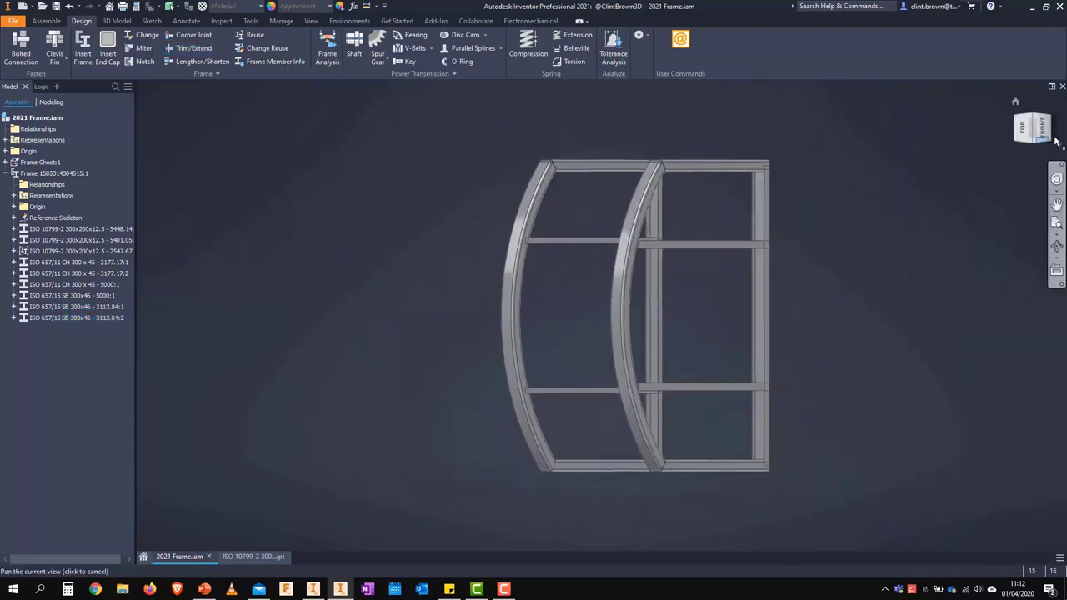
{"action": "left_click", "coordinate": [1030, 127]}
{"action": "scroll", "coordinate": [577, 298], "scroll_direction": "up", "scroll_amount": 6}
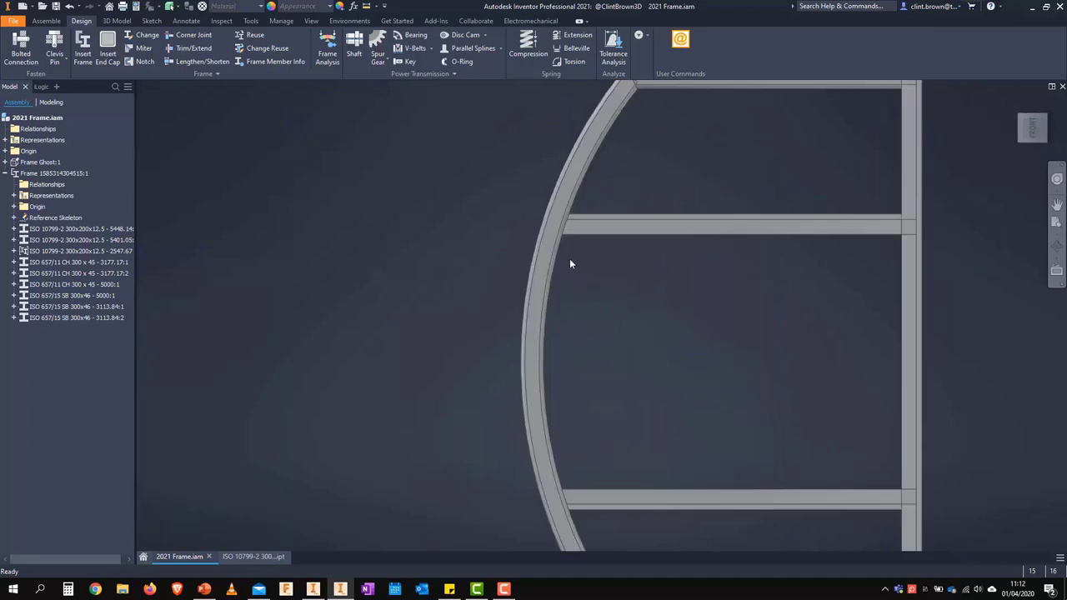
{"action": "left_click", "coordinate": [456, 222]}
{"action": "right_click", "coordinate": [456, 219]}
{"action": "left_click", "coordinate": [468, 189]}
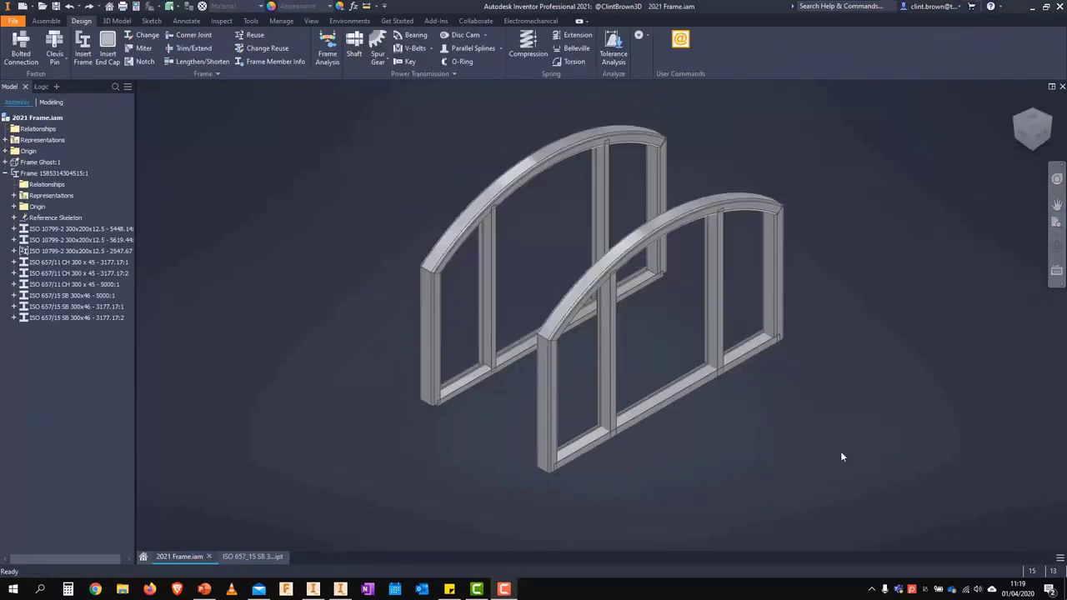
- Set up a Notch on the front frame's two intermediate uprights, using the bottom beam as the notch tool
{"action": "scroll", "coordinate": [746, 442], "scroll_direction": "up", "scroll_amount": 5}
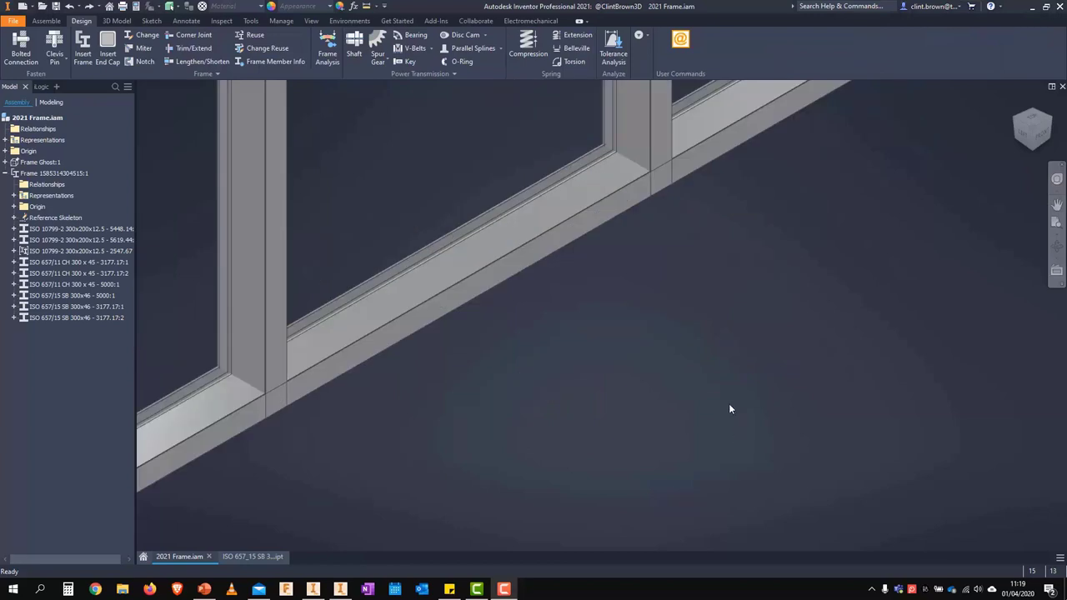
{"action": "middle_click_drag", "start_coordinate": [722, 341], "coordinate": [847, 353]}
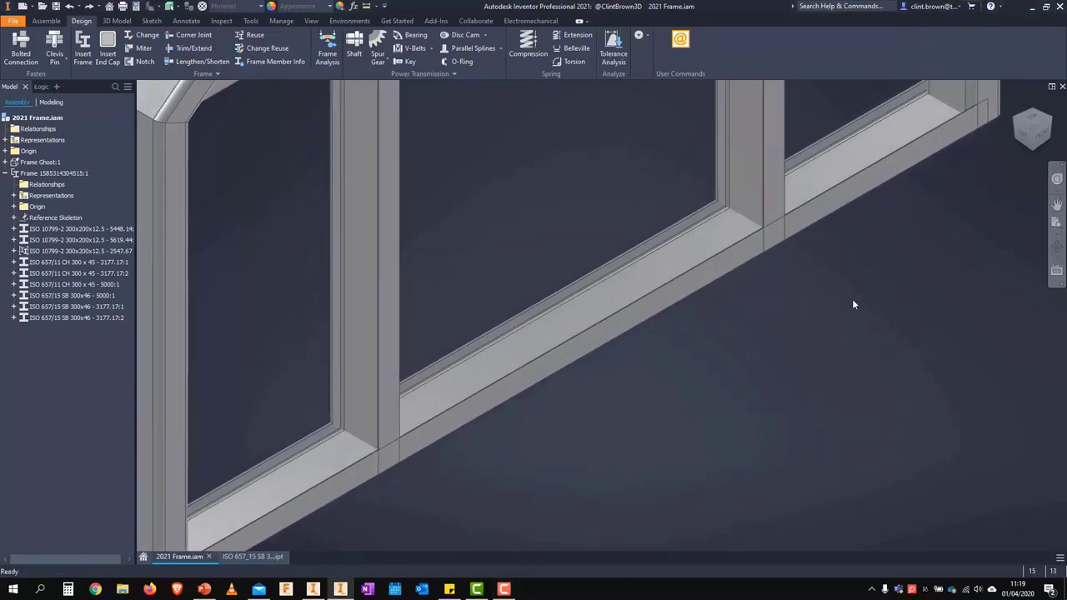
{"action": "left_click", "coordinate": [141, 62]}
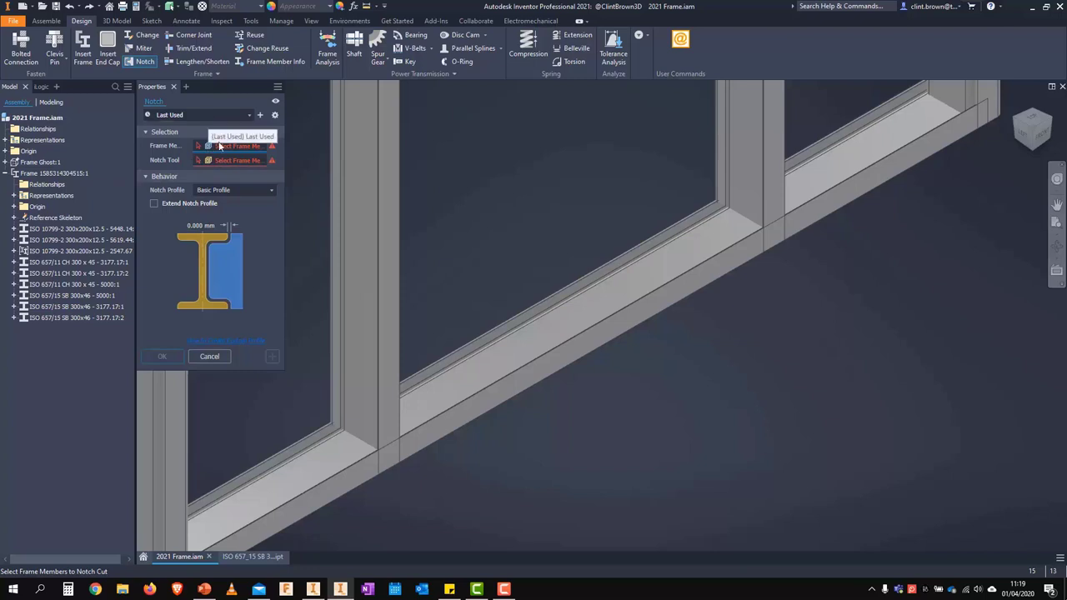
{"action": "left_click", "coordinate": [353, 333]}
{"action": "left_click", "coordinate": [740, 156]}
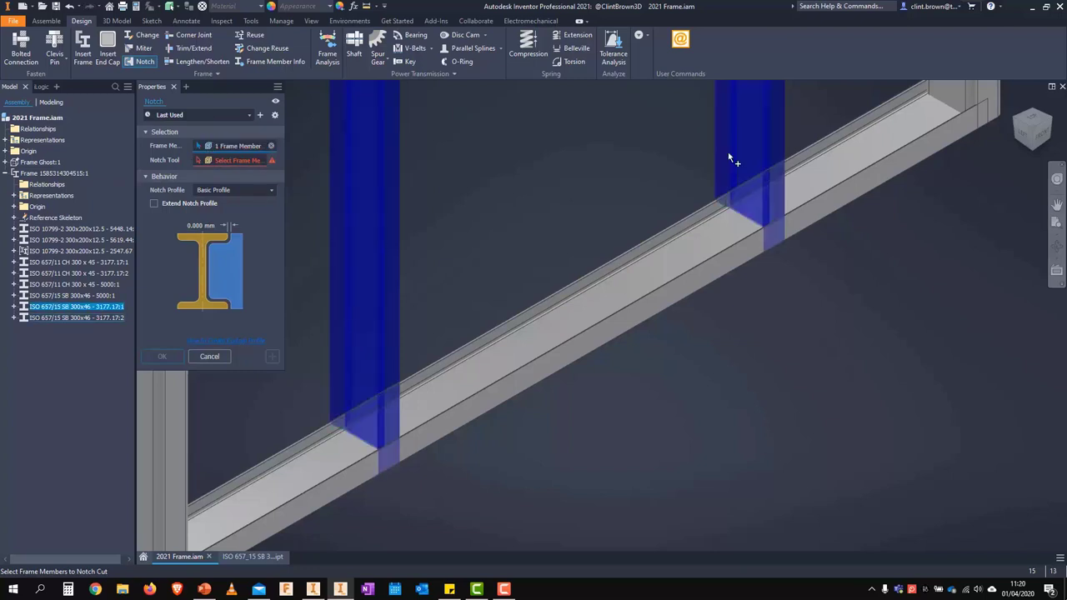
{"action": "left_click", "coordinate": [220, 161]}
{"action": "left_click", "coordinate": [552, 363]}
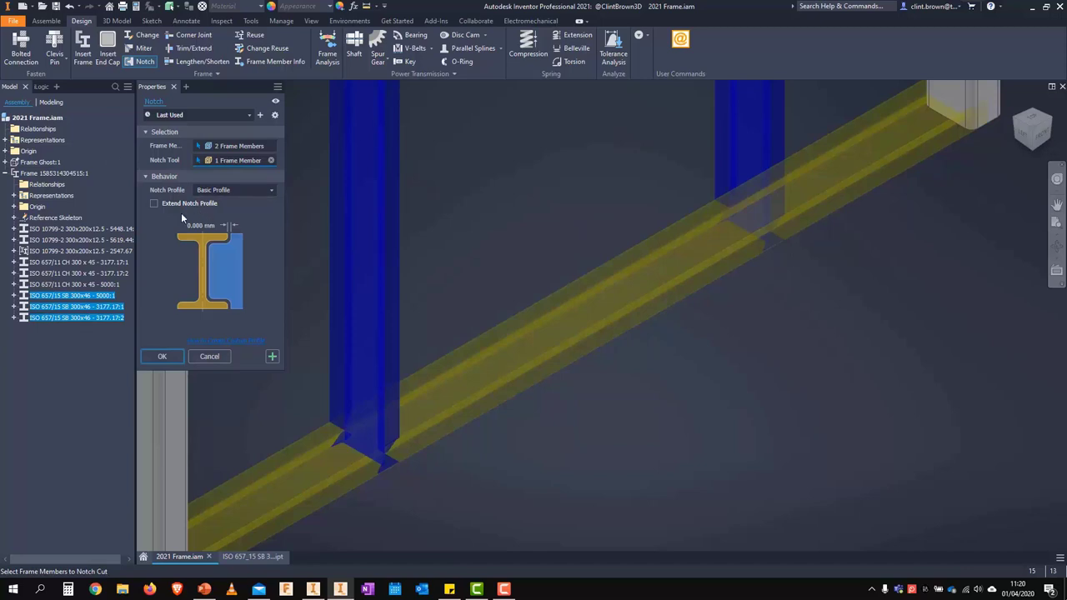
- Preview the Custom I template notch profile, switch back to Basic Profile, apply the notch, and inspect the uprights' lower ends
{"action": "left_click", "coordinate": [263, 190]}
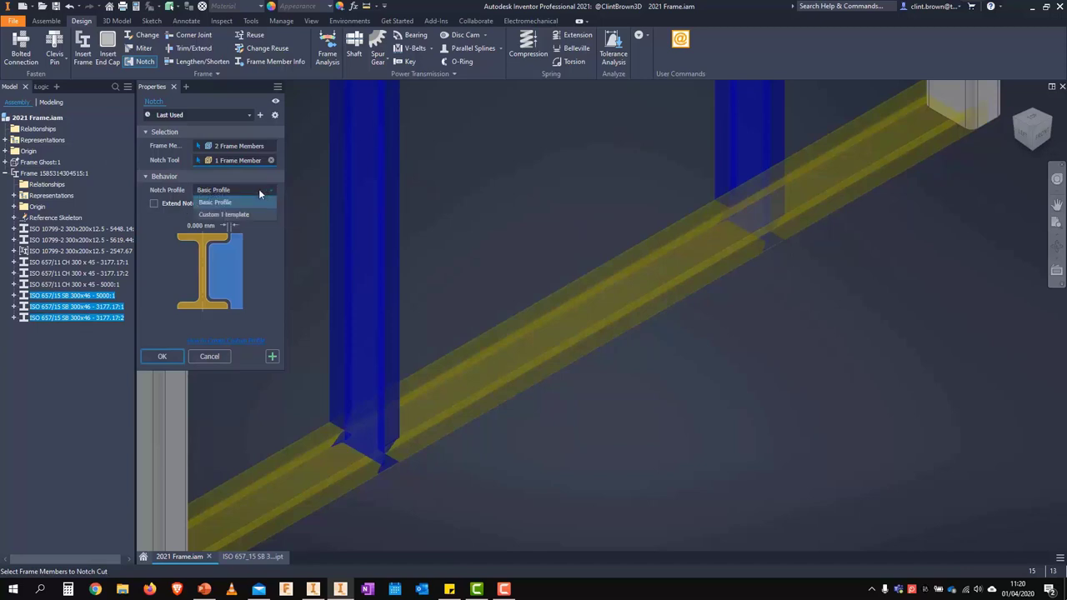
{"action": "left_click", "coordinate": [195, 214]}
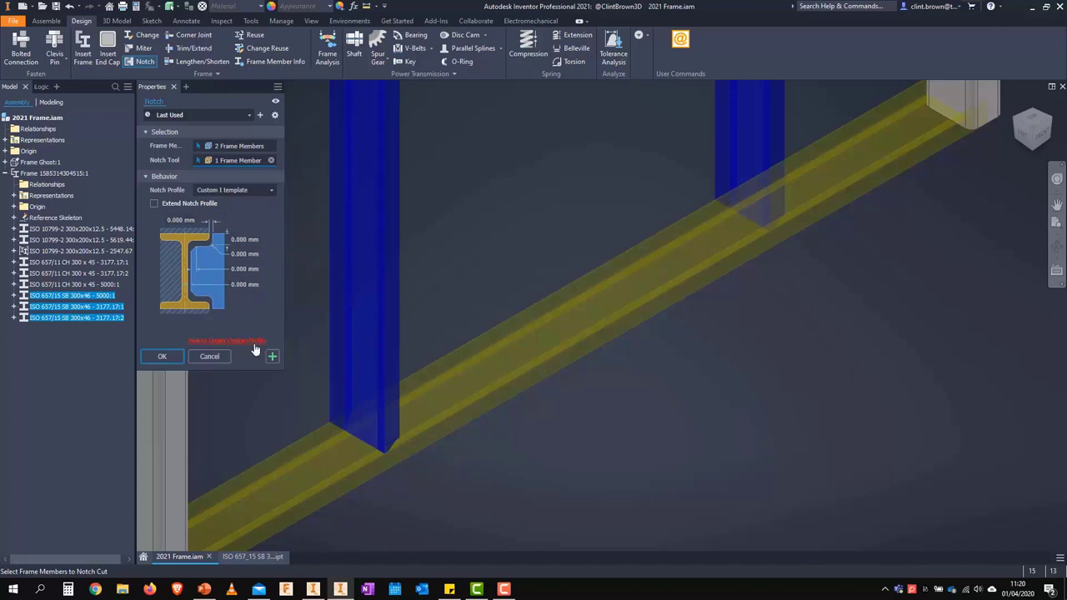
{"action": "left_click", "coordinate": [271, 190]}
{"action": "left_click", "coordinate": [235, 203]}
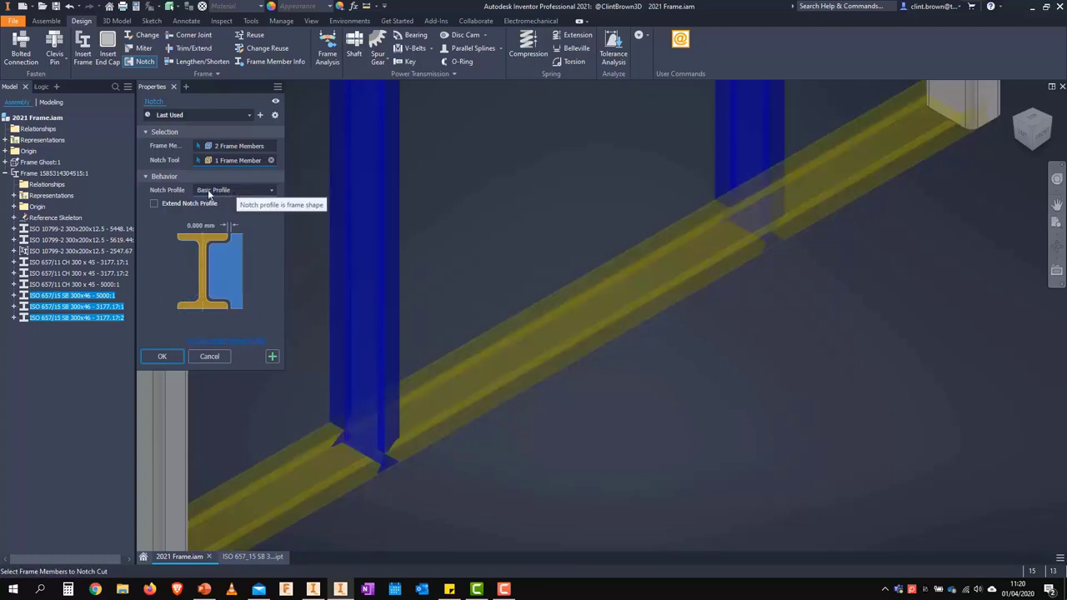
{"action": "left_click", "coordinate": [163, 357]}
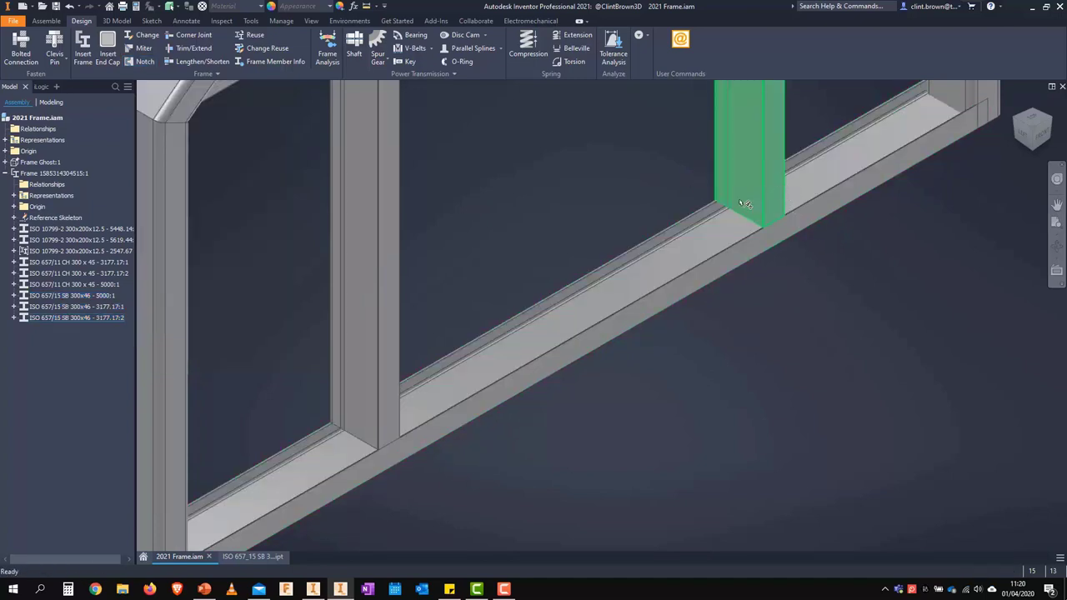
{"action": "scroll", "coordinate": [757, 203], "scroll_direction": "up", "scroll_amount": 5}
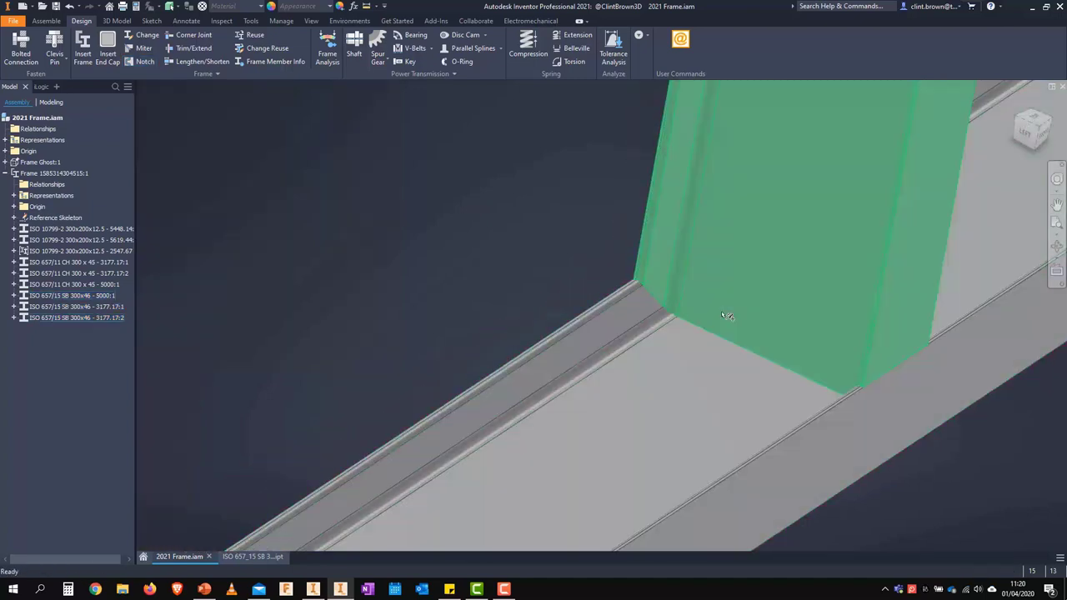
{"action": "scroll", "coordinate": [536, 223], "scroll_direction": "down", "scroll_amount": 4}
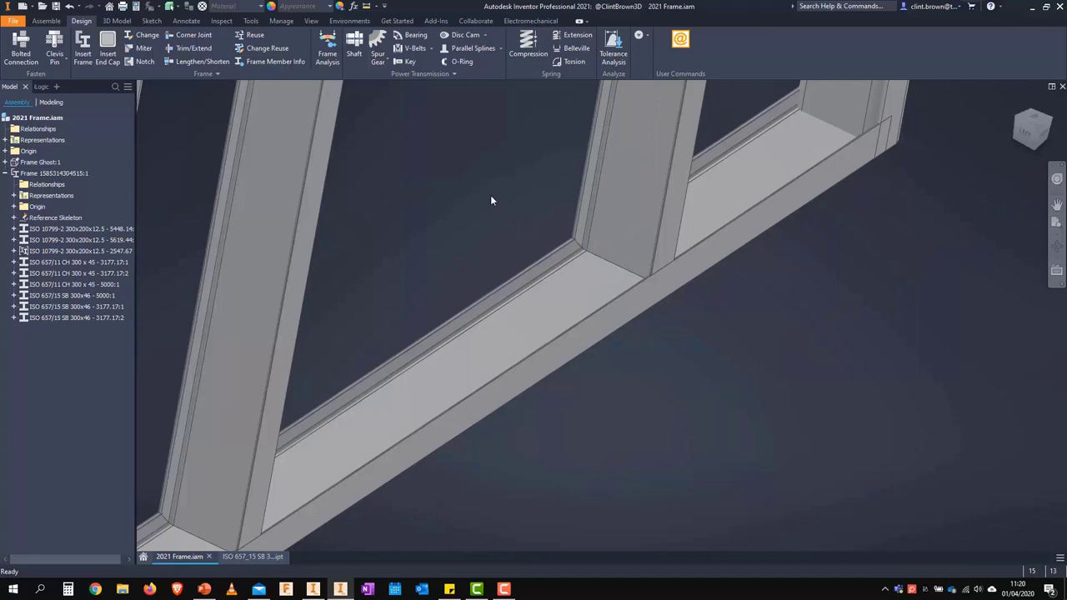
{"action": "scroll", "coordinate": [491, 199], "scroll_direction": "down", "scroll_amount": 8}
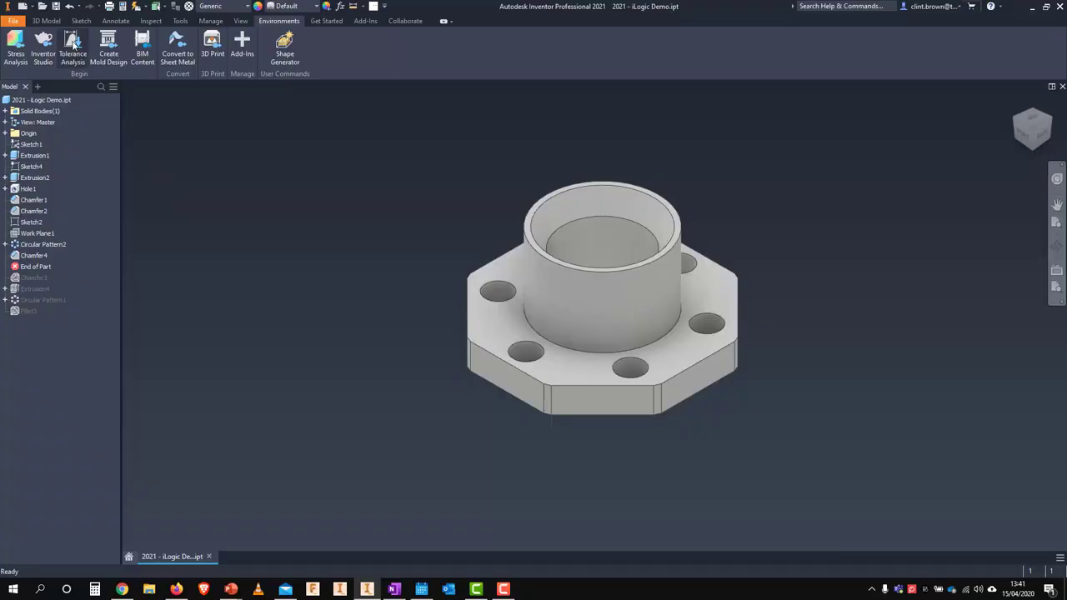
- Start Tolerance Analysis on the octagonal flange part and move its information dialog nearer the model
{"action": "left_click", "coordinate": [72, 57]}
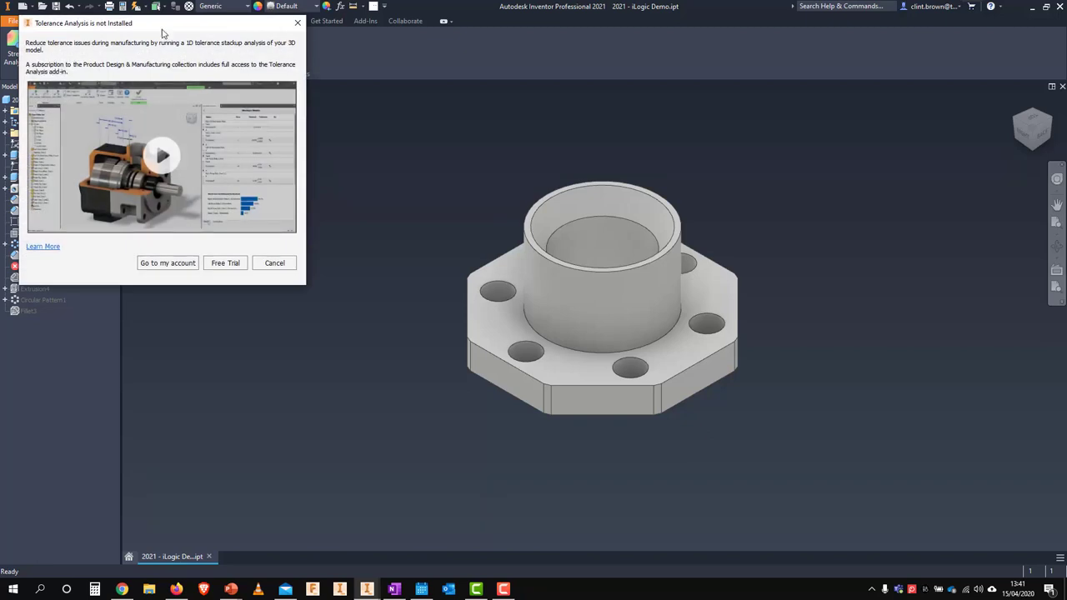
{"action": "left_click_drag", "start_coordinate": [143, 24], "coordinate": [330, 75]}
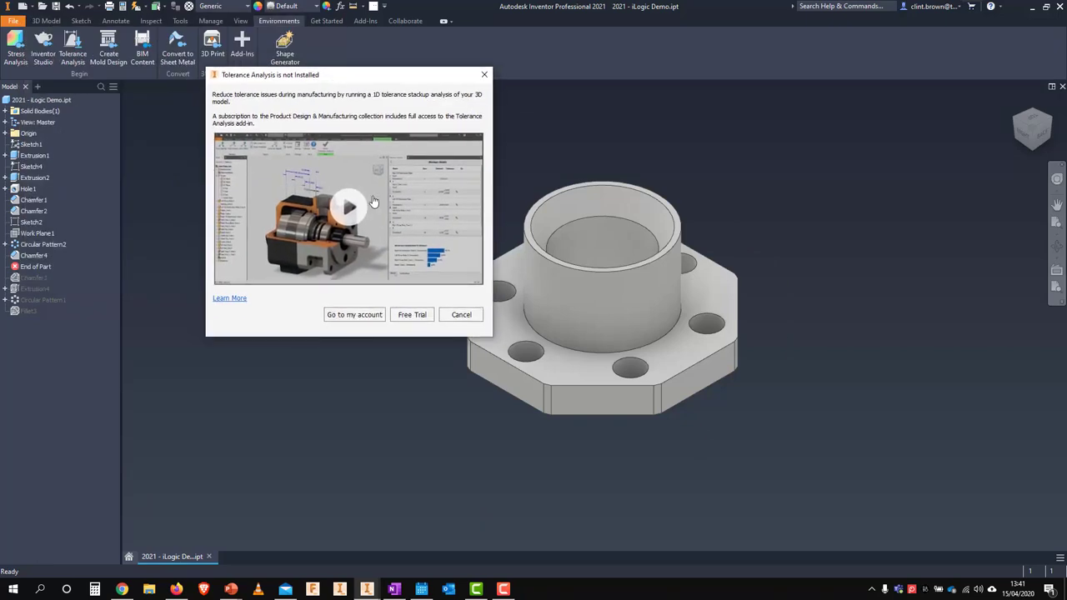